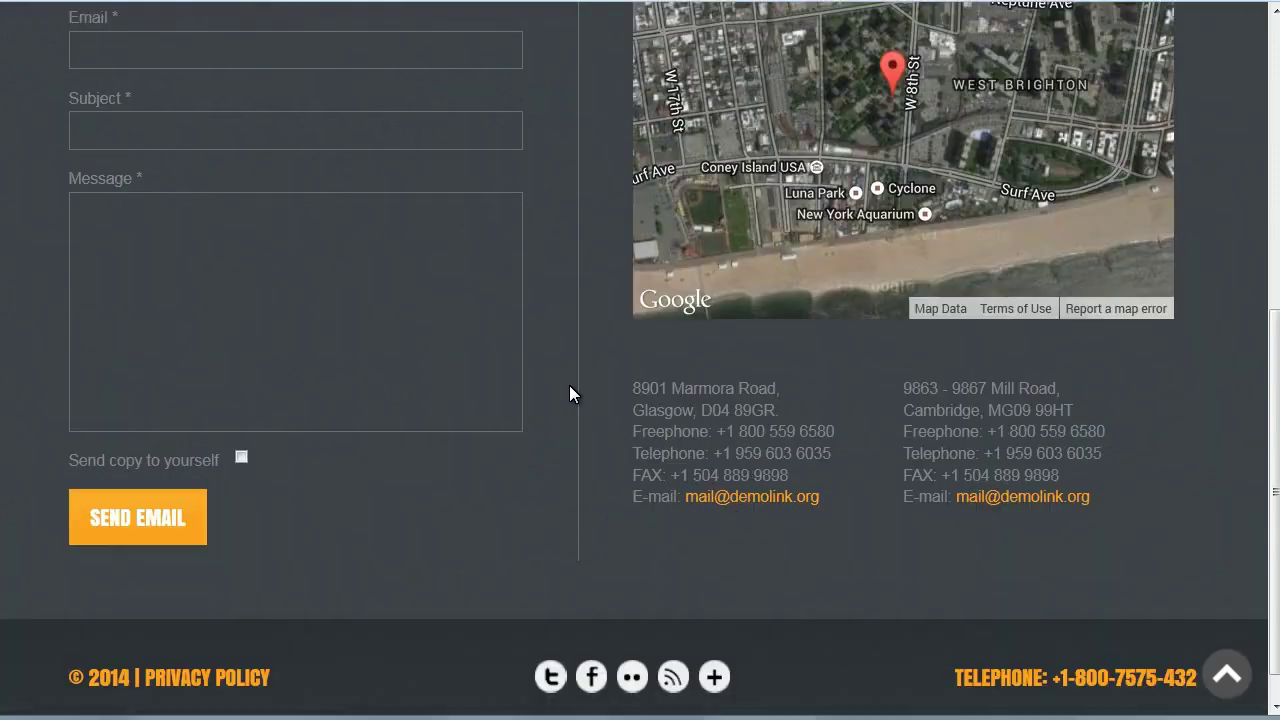
Examine the site's contact page, including the contact form, the map and the two address blocks beneath it.
scroll(569, 393, up, 3)
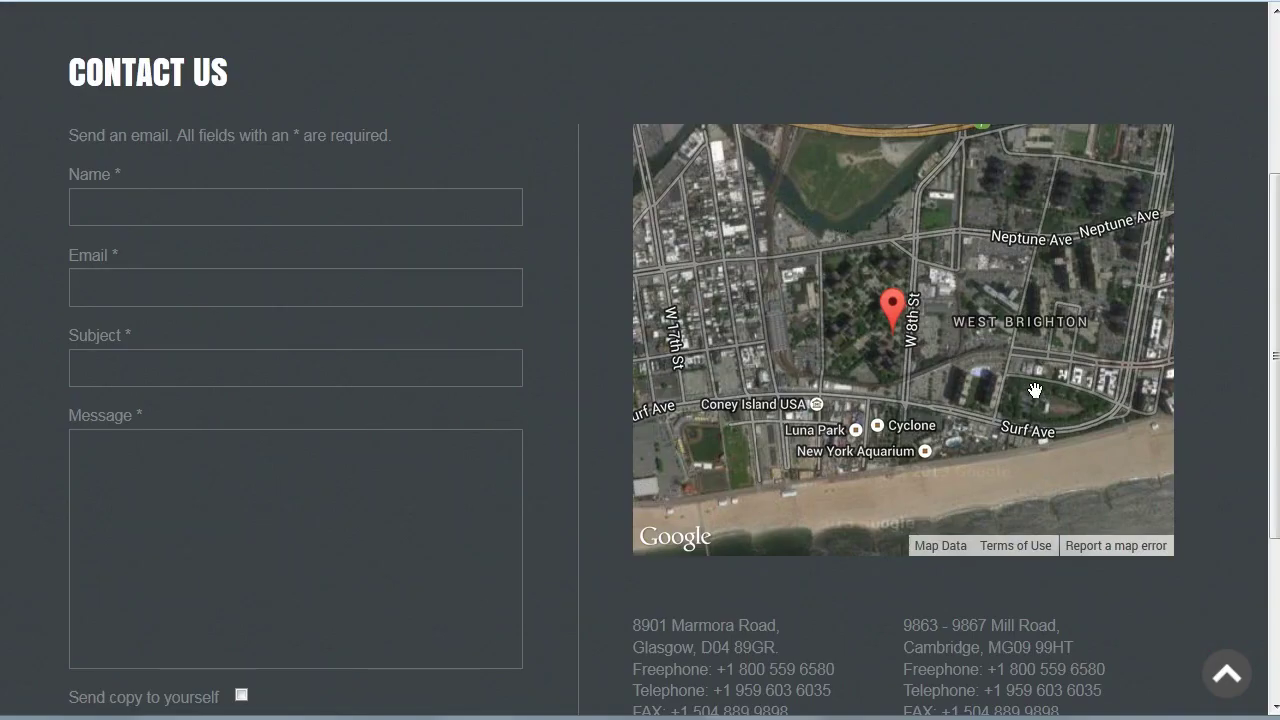
scroll(1036, 393, down, 3)
scroll(1237, 563, down, 3)
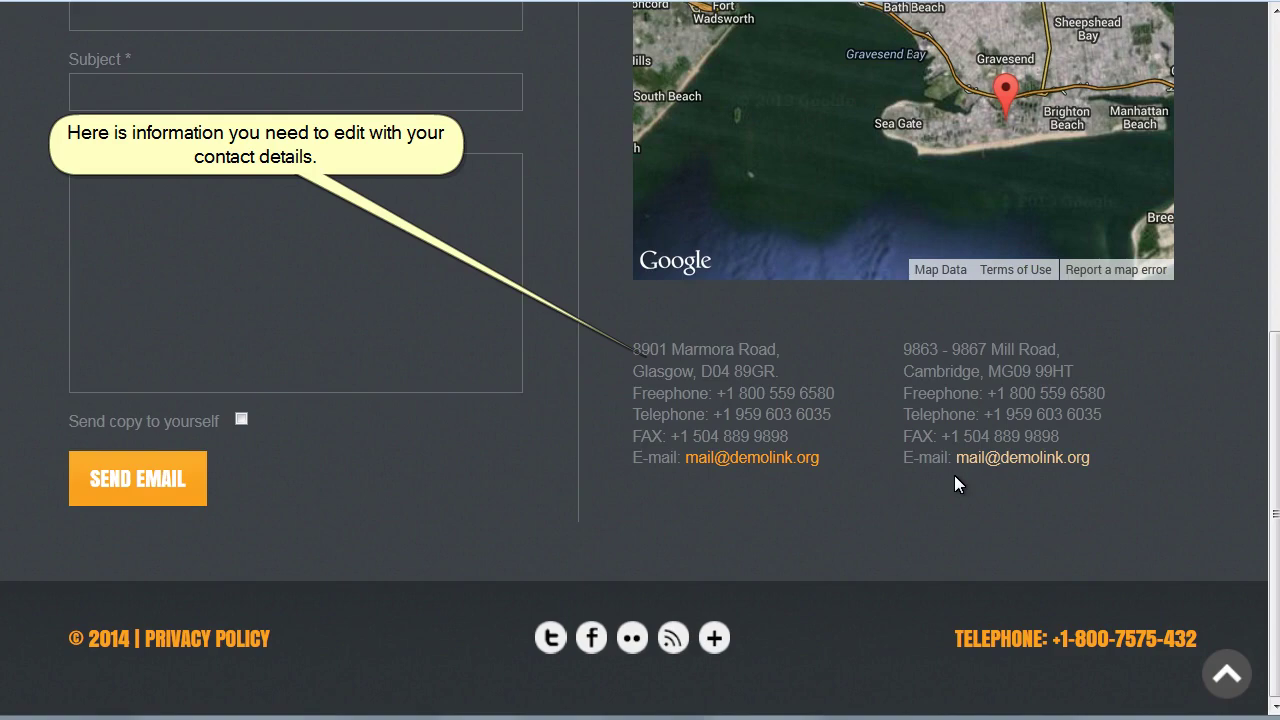
scroll(930, 490, up, 4)
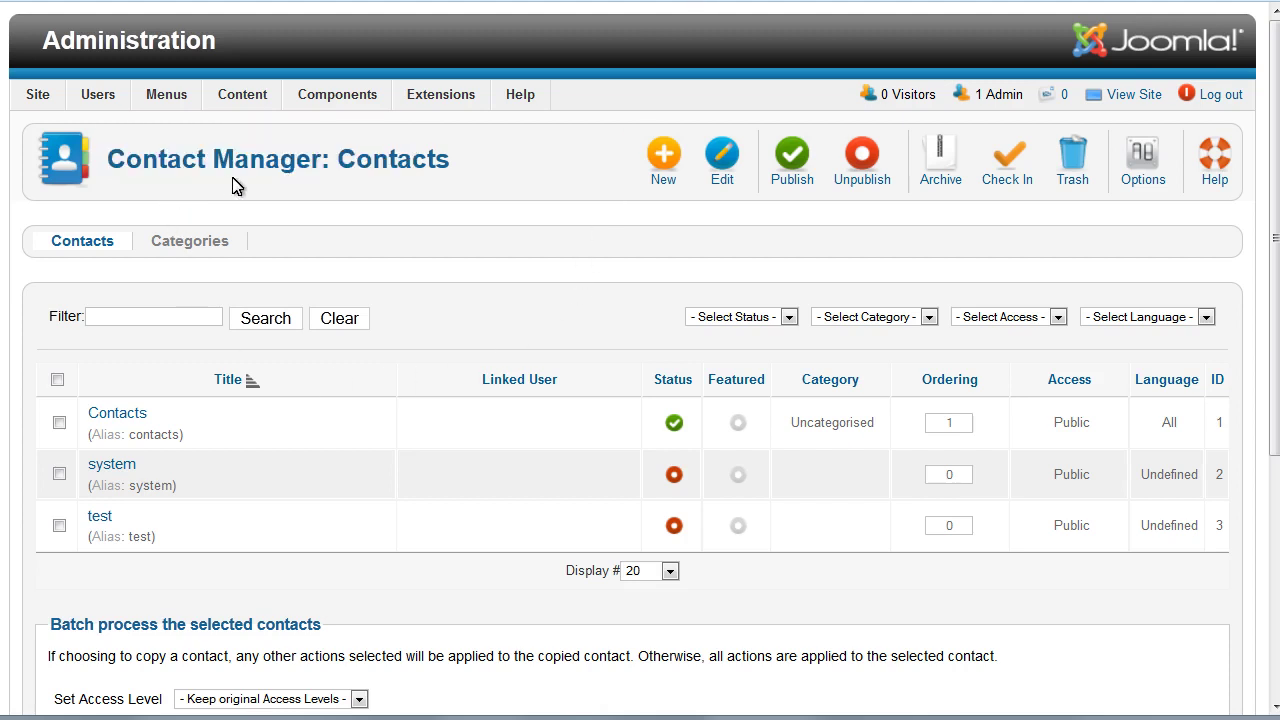
In the Joomla administration, go to the Contacts component and open the Contacts entry for editing.
click(334, 98)
mouse_move(340, 222)
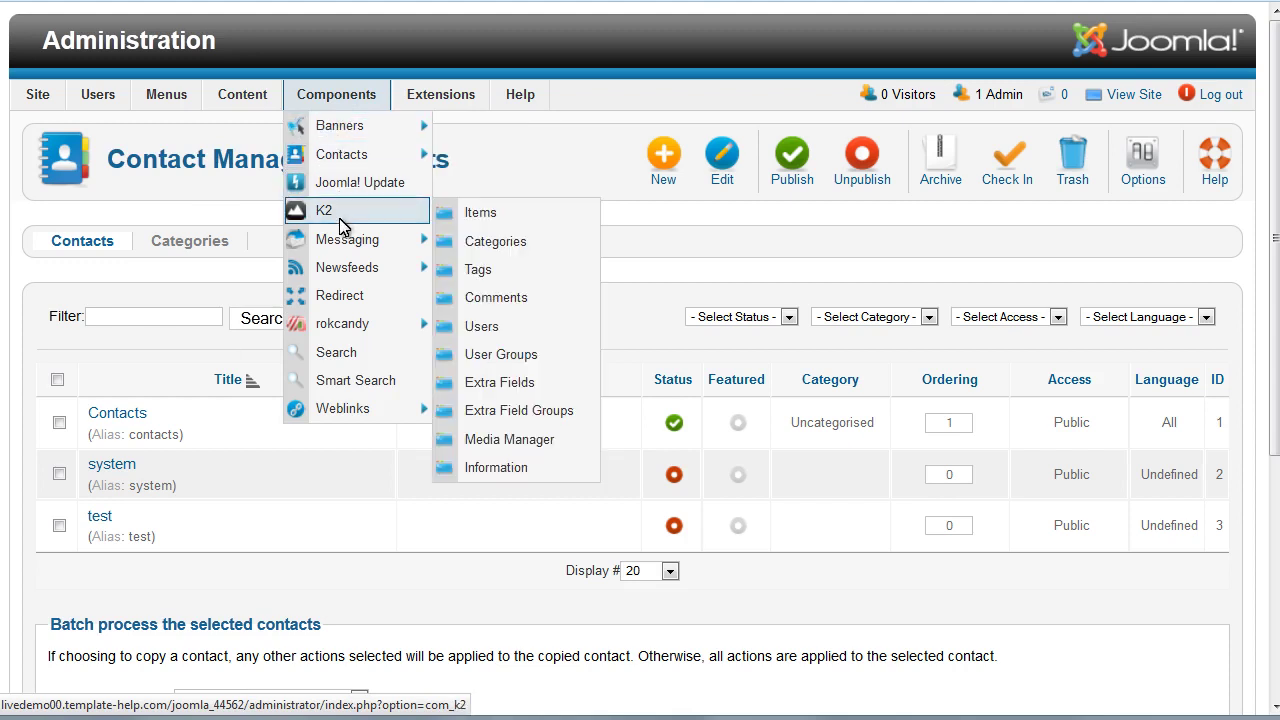
mouse_move(345, 156)
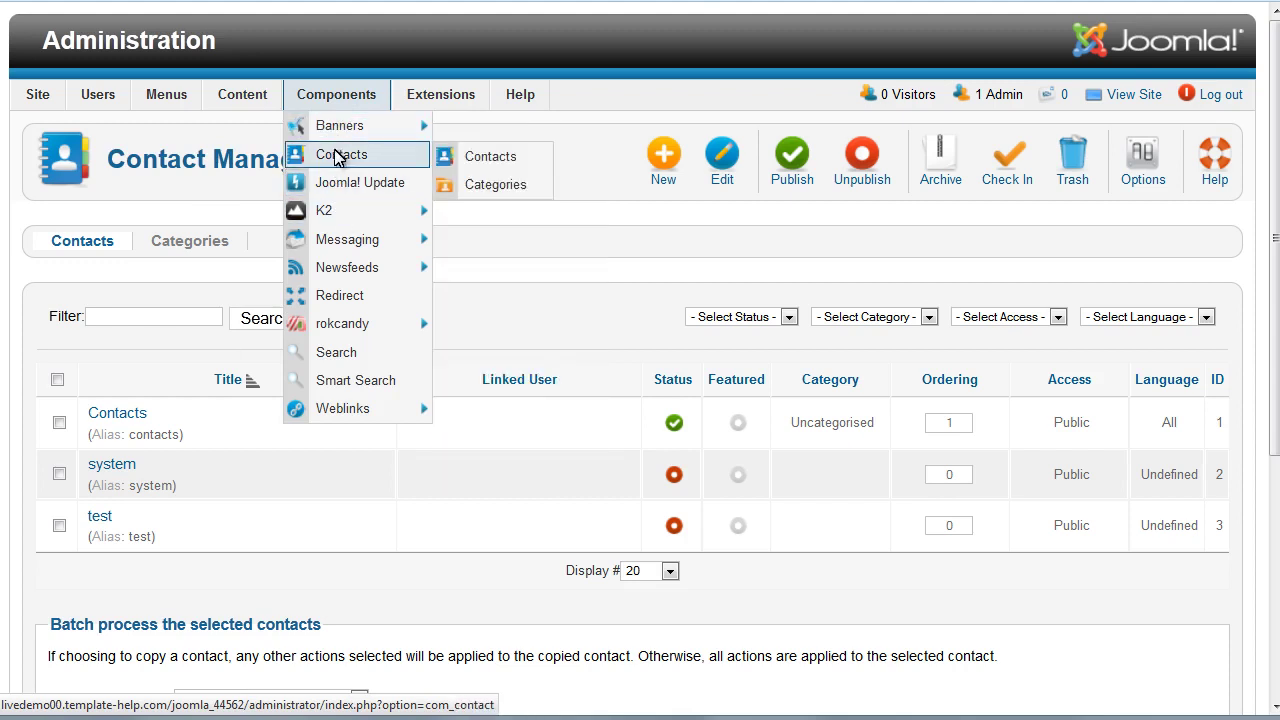
click(487, 160)
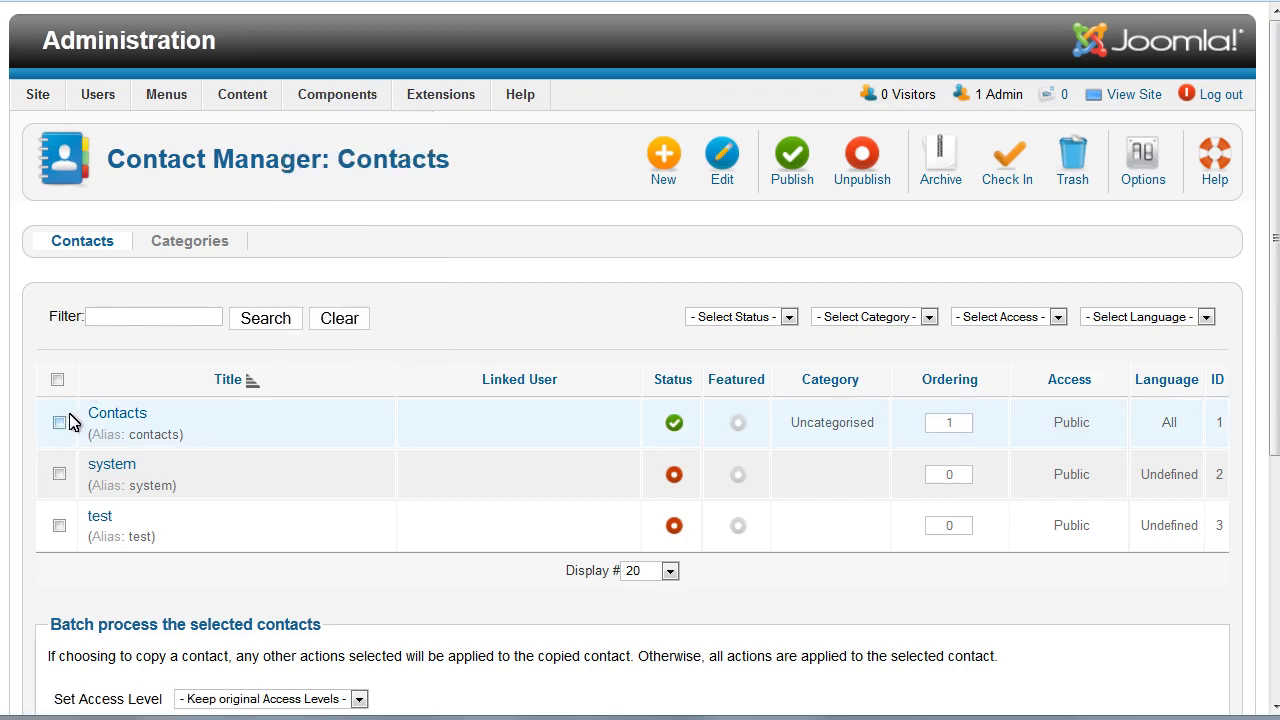
click(110, 413)
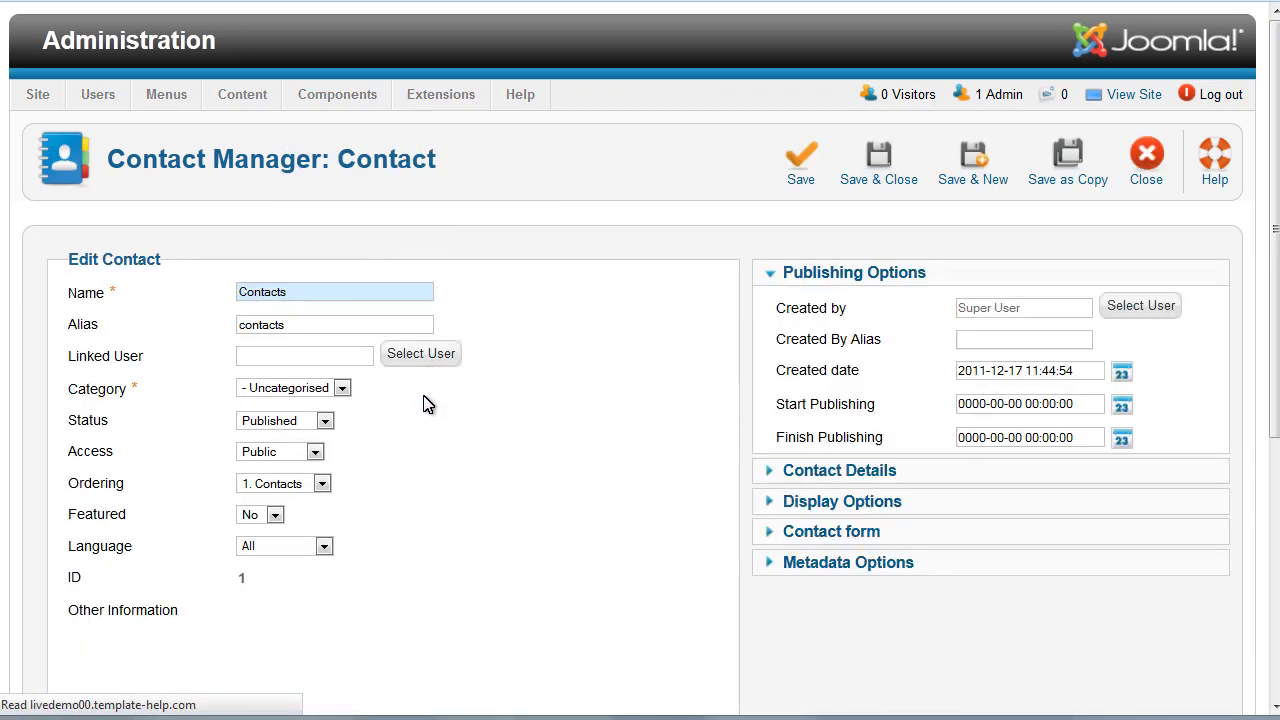
Replace the house number and street name in the first address block of the contact's Other Information text.
scroll(425, 400, down, 5)
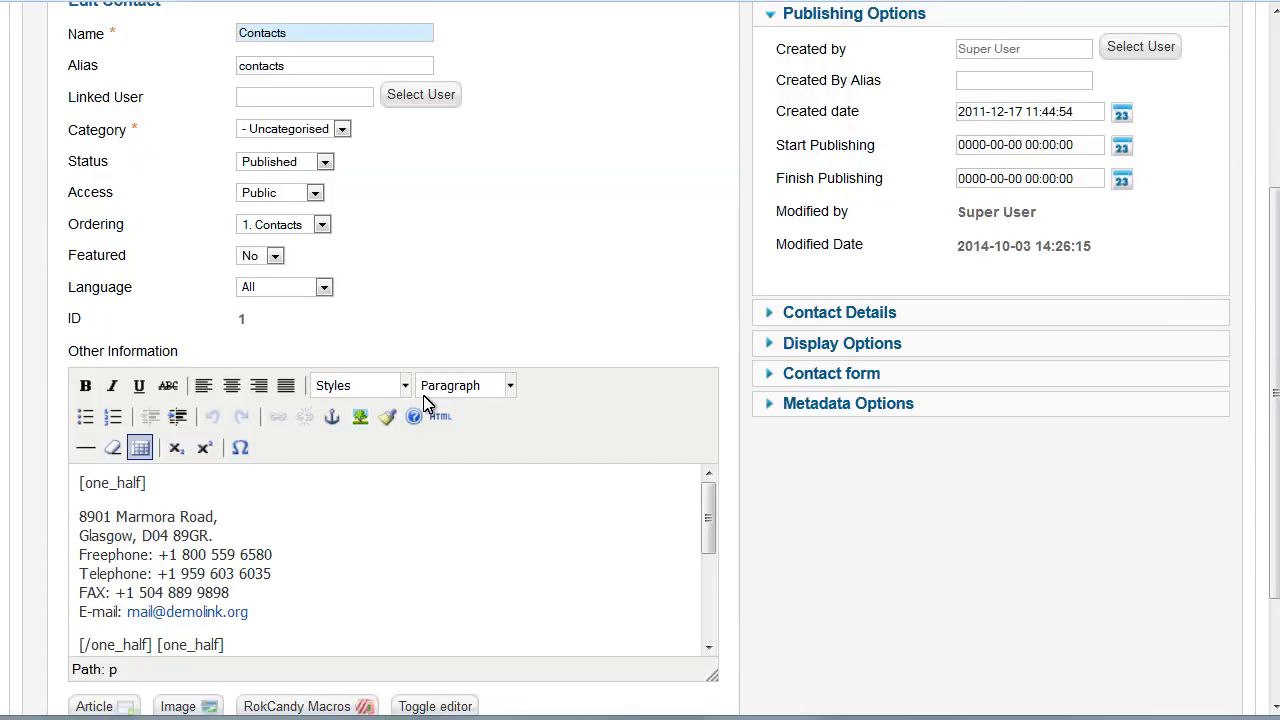
scroll(213, 385, down, 3)
scroll(214, 390, up, 3)
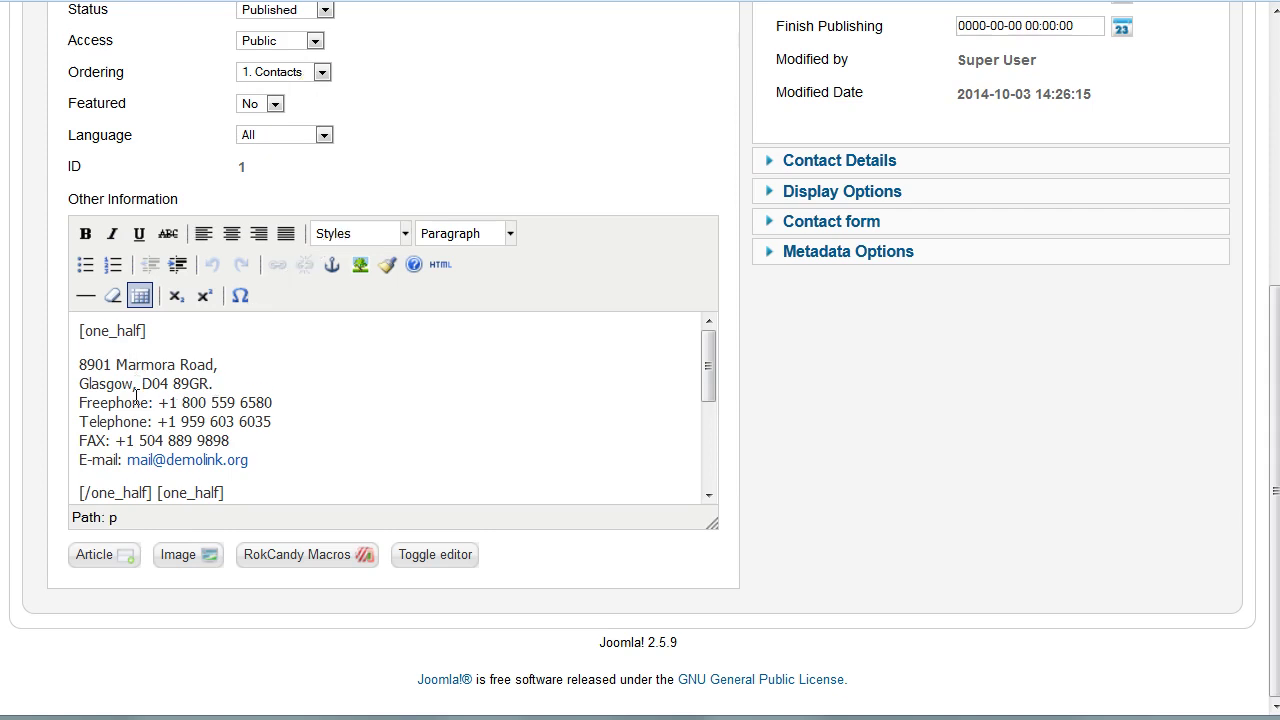
scroll(136, 397, down, 3)
scroll(138, 400, up, 3)
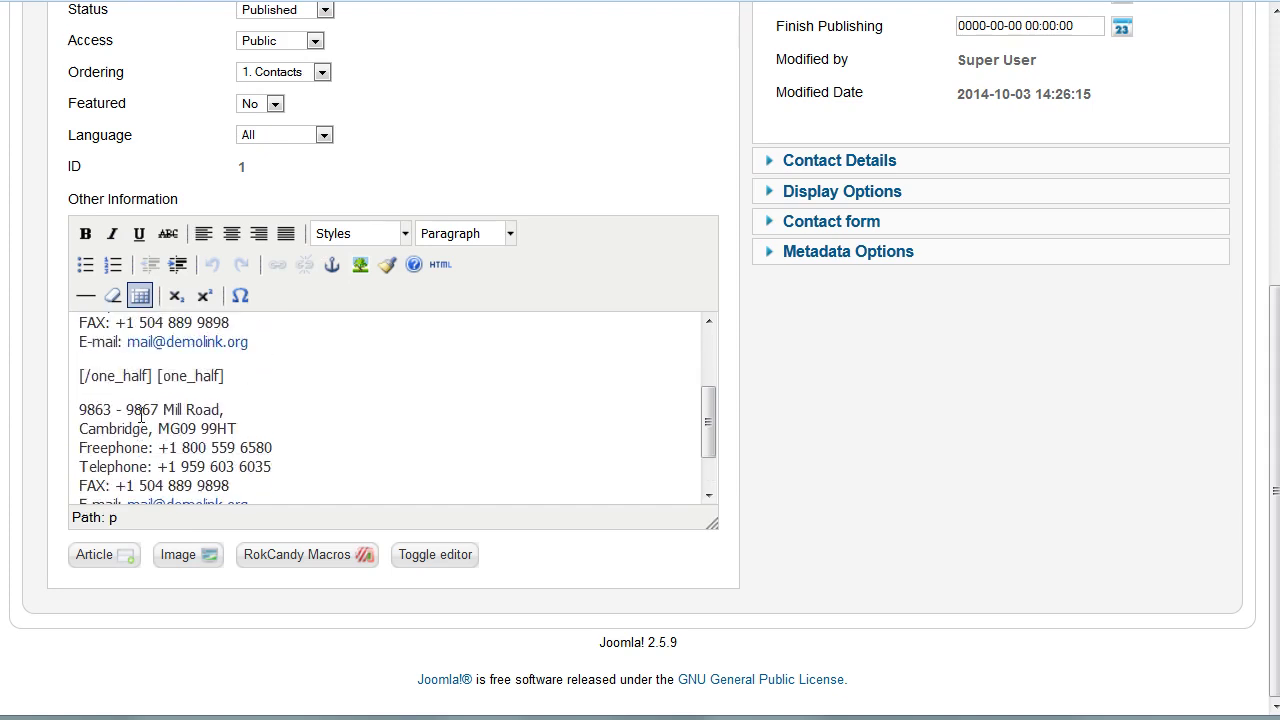
scroll(144, 421, up, 1)
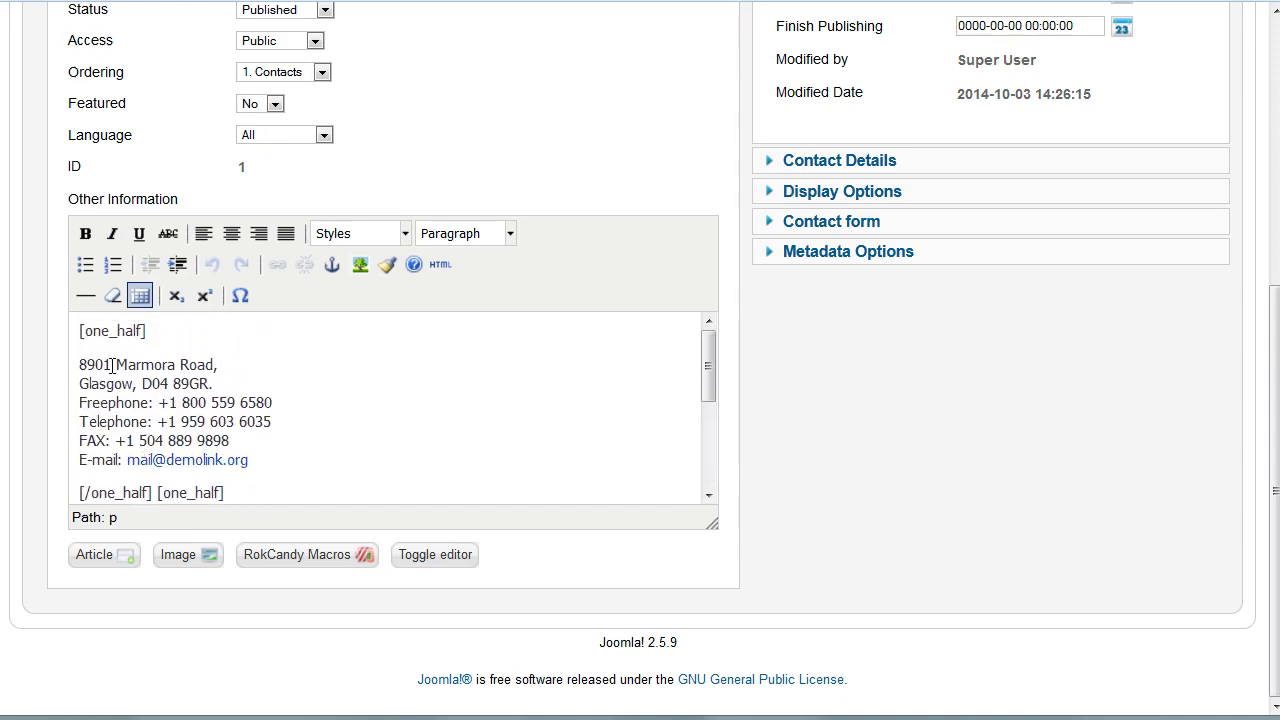
key(BackSpace)
key(BackSpace)
key(BackSpace)
key(BackSpace)
key(BackSpace)
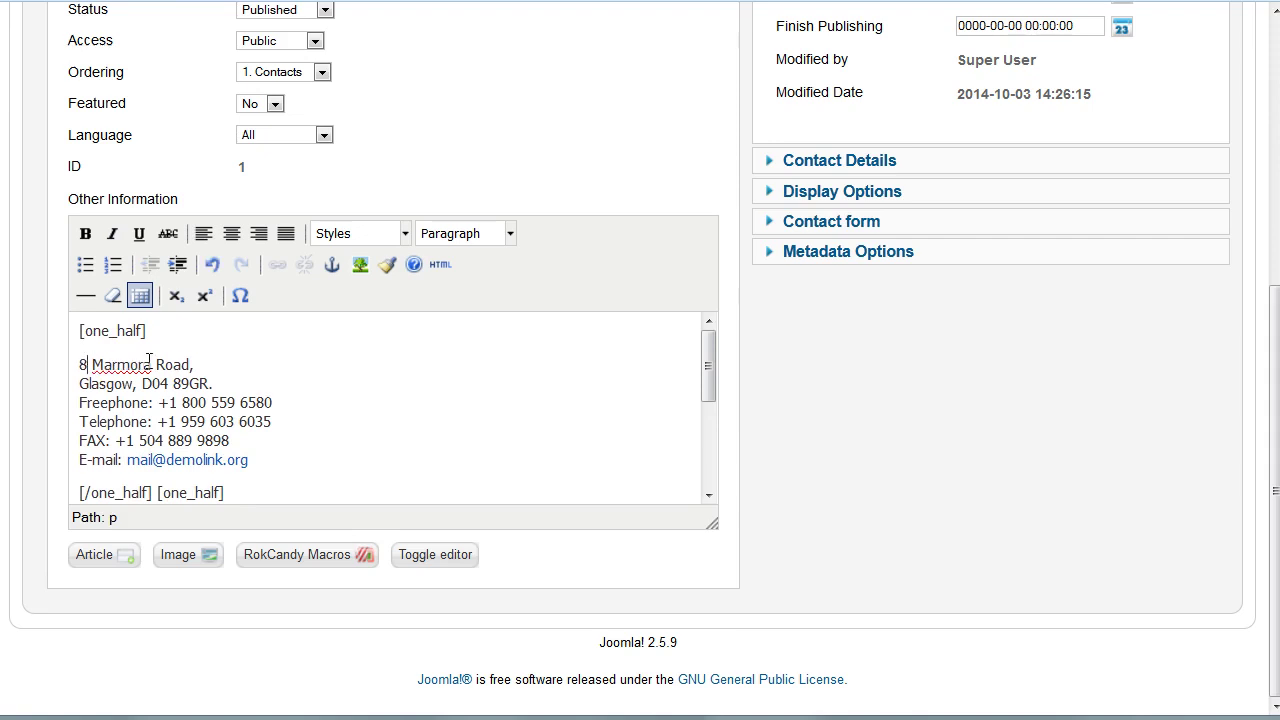
text(555)
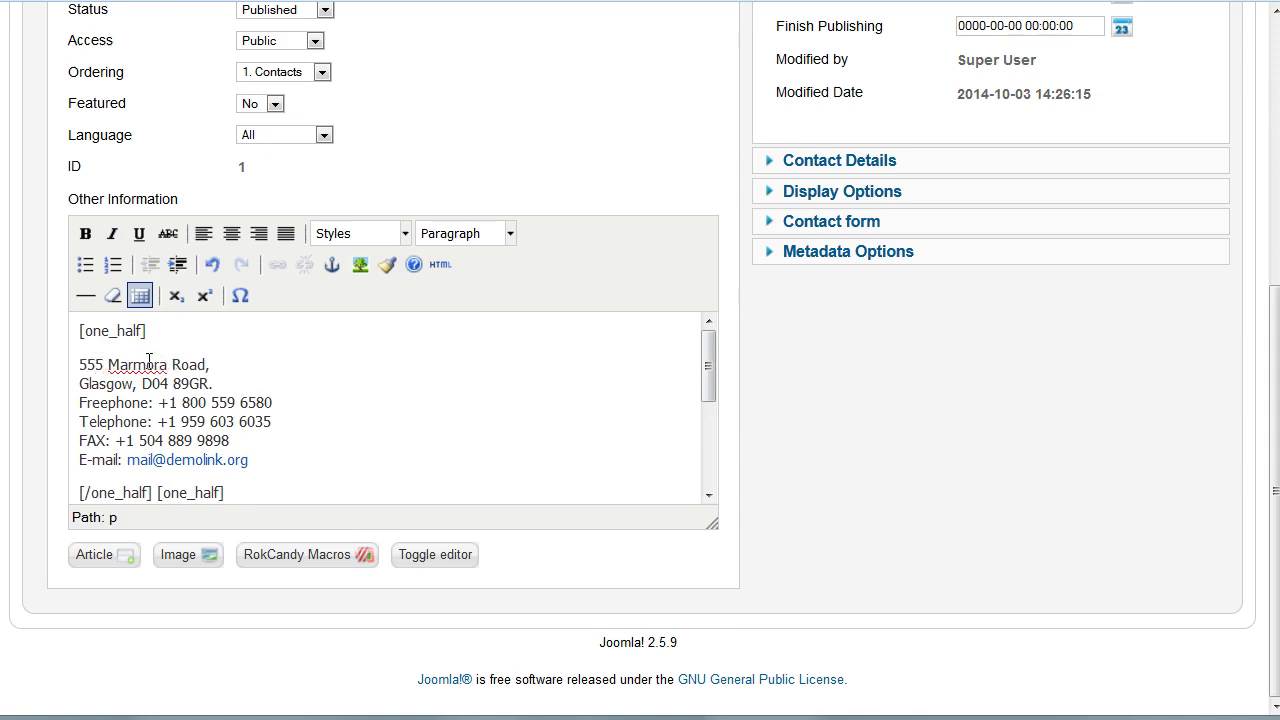
text(5)
drag(118, 366, 177, 365)
text(Another)
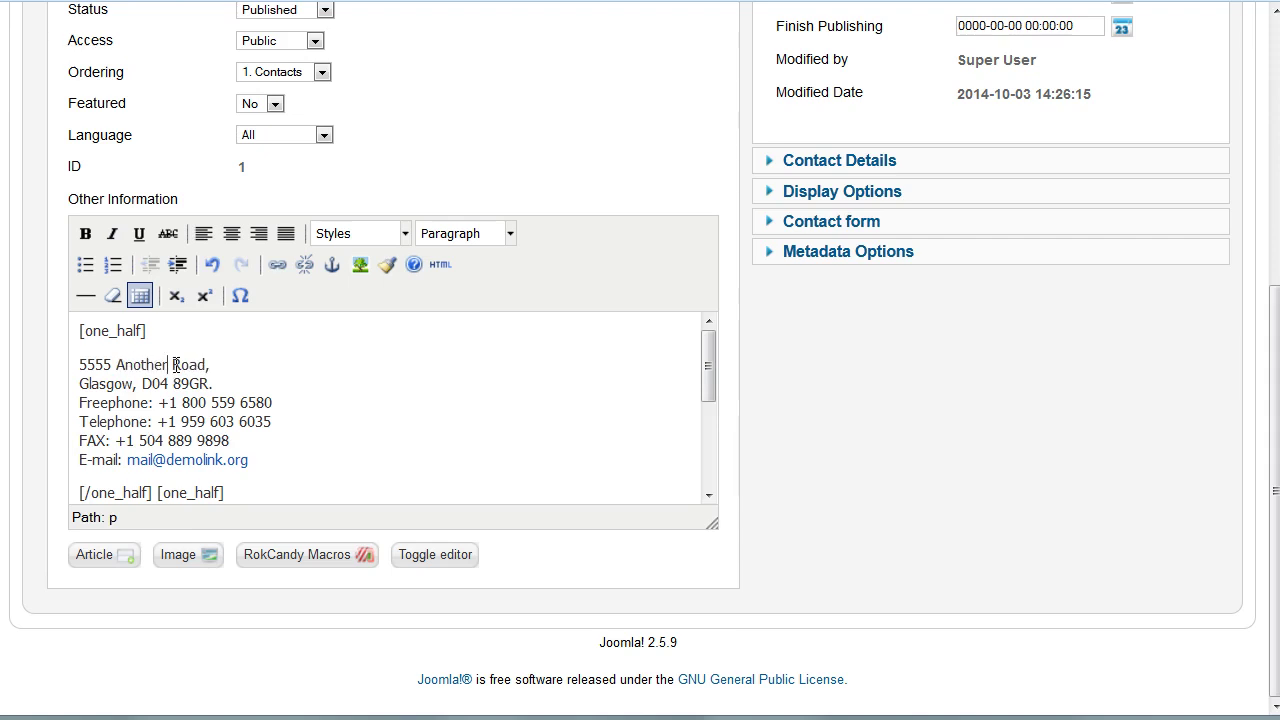
Replace the freephone, telephone and fax numbers in the first address block, keeping the +1 prefixes.
drag(182, 402, 274, 402)
key(BackSpace)
text(7777777777)
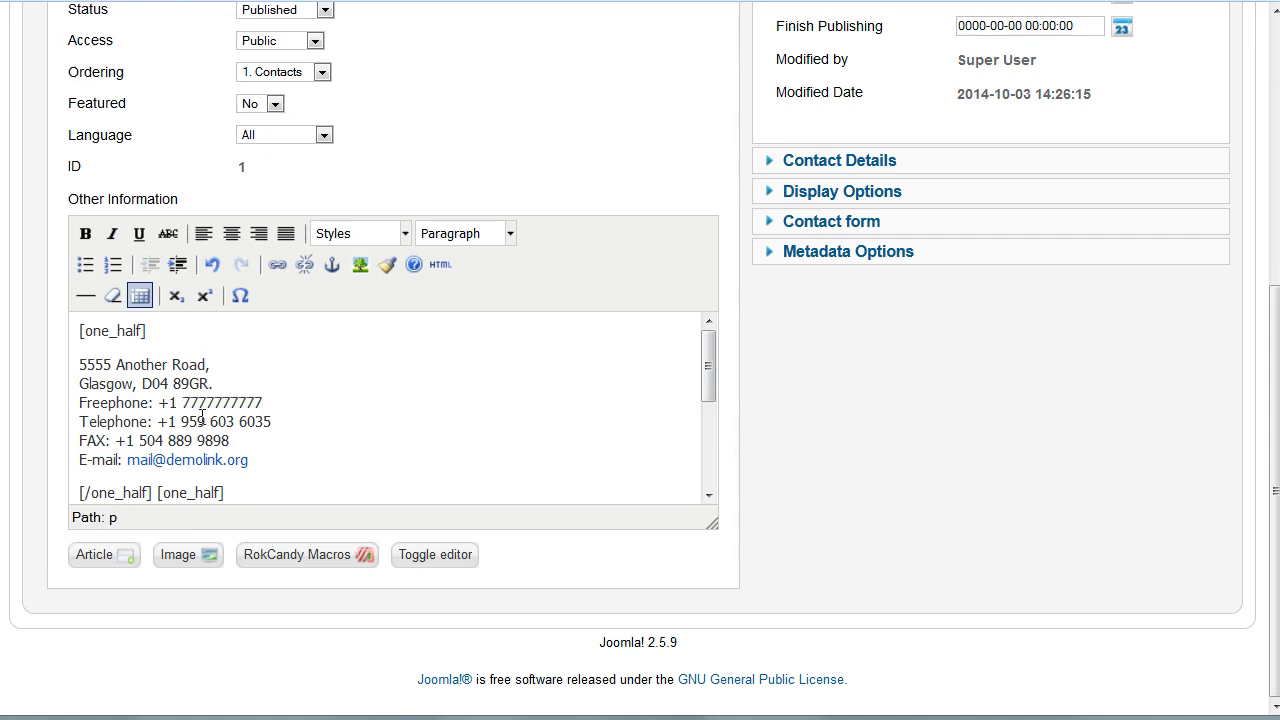
drag(181, 421, 283, 418)
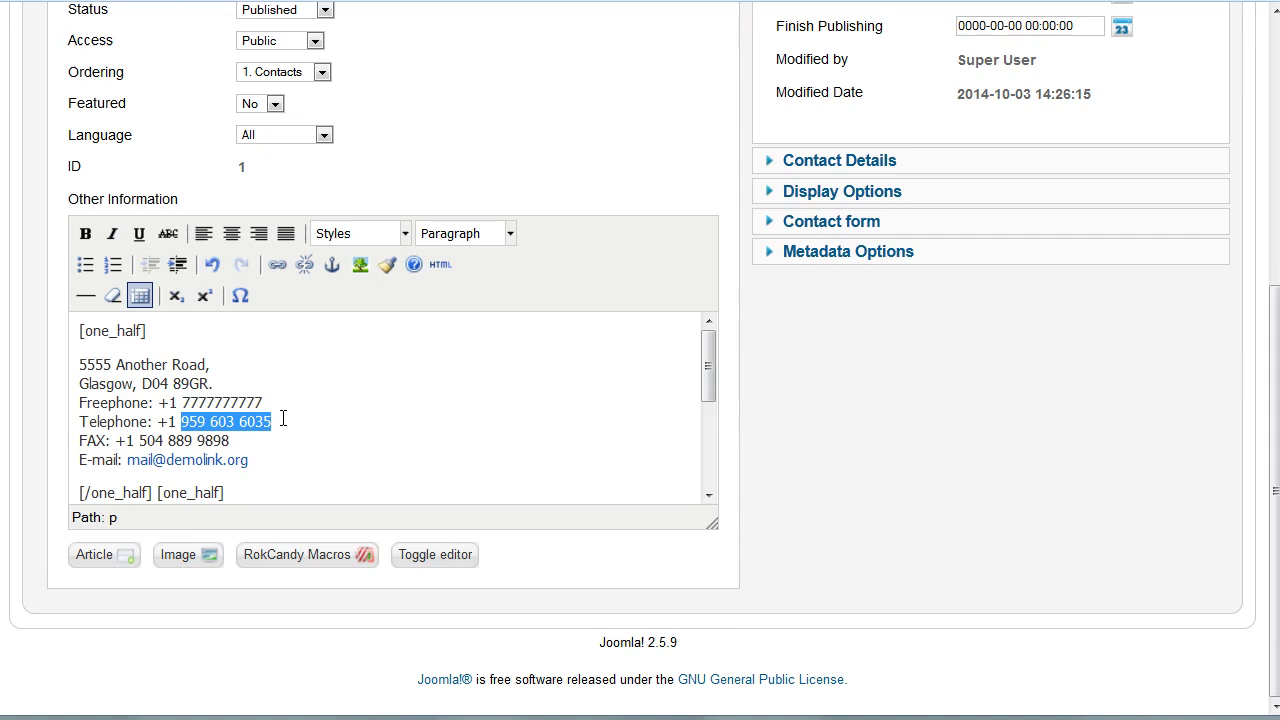
text(8888888)
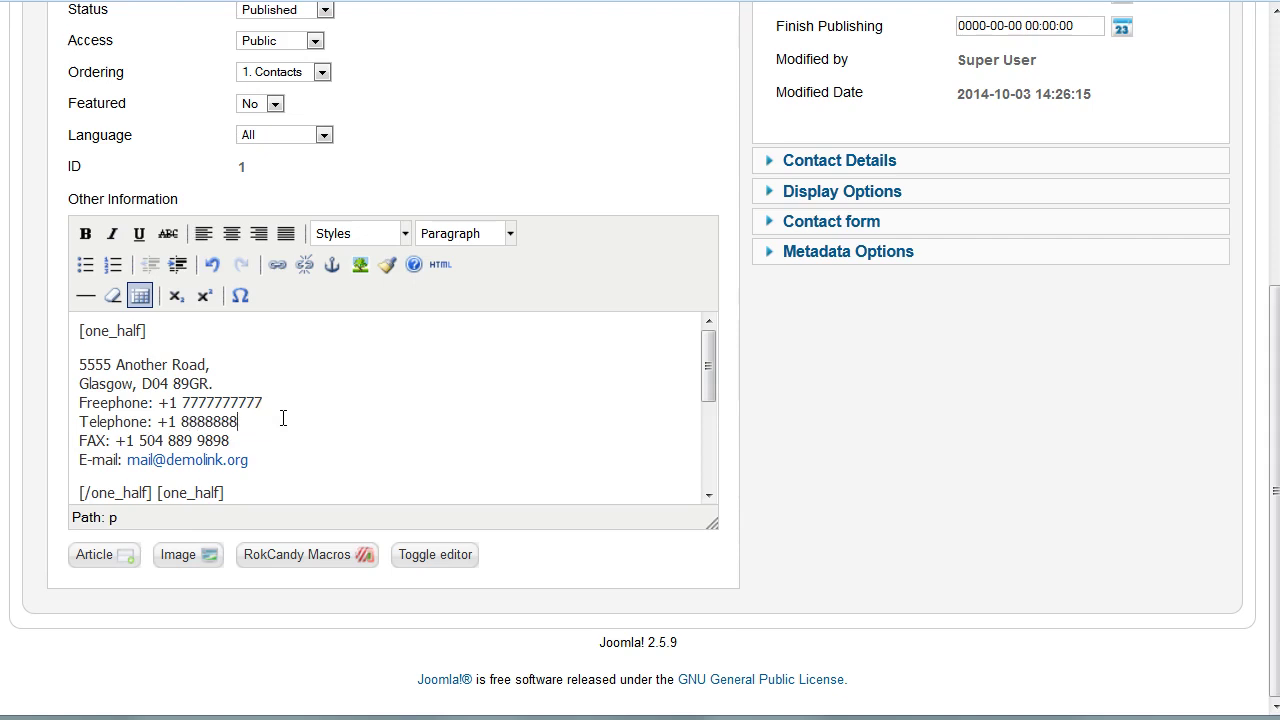
drag(137, 440, 240, 440)
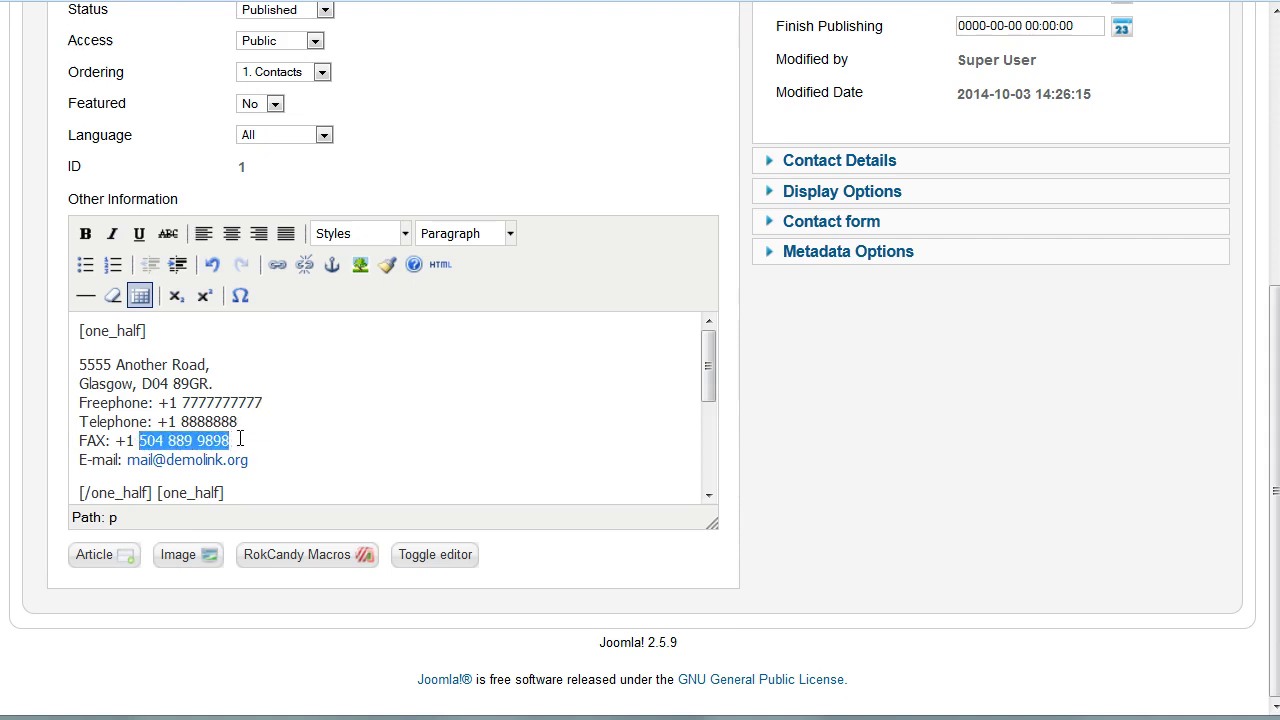
text(333333333)
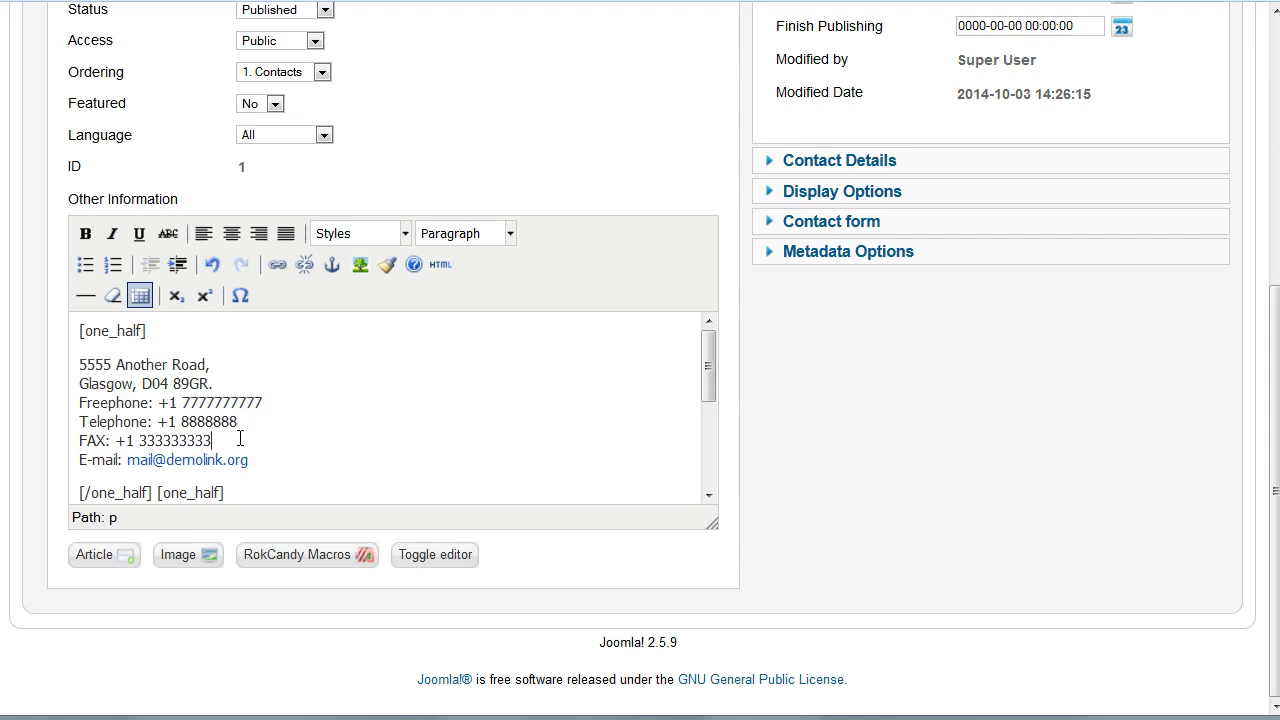
Replace the part before the @ sign in the first address block's e-mail address.
scroll(240, 438, down, 2)
scroll(168, 376, up, 1)
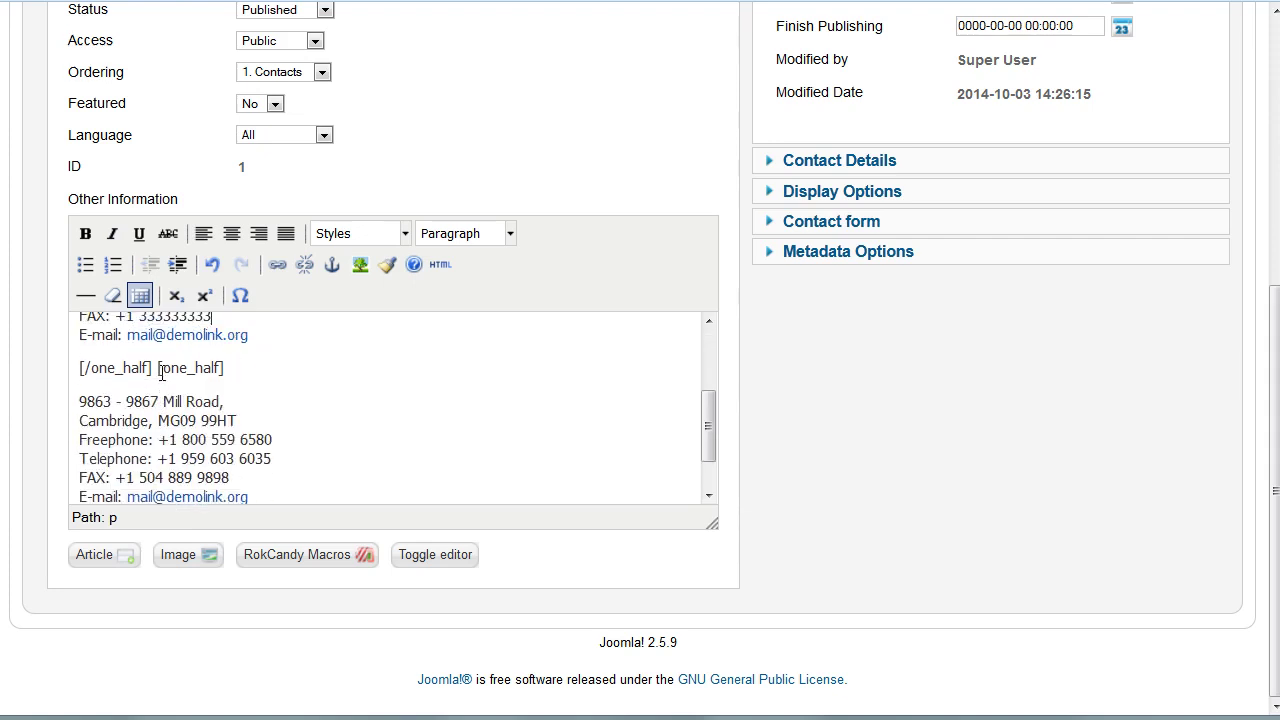
scroll(168, 376, up, 2)
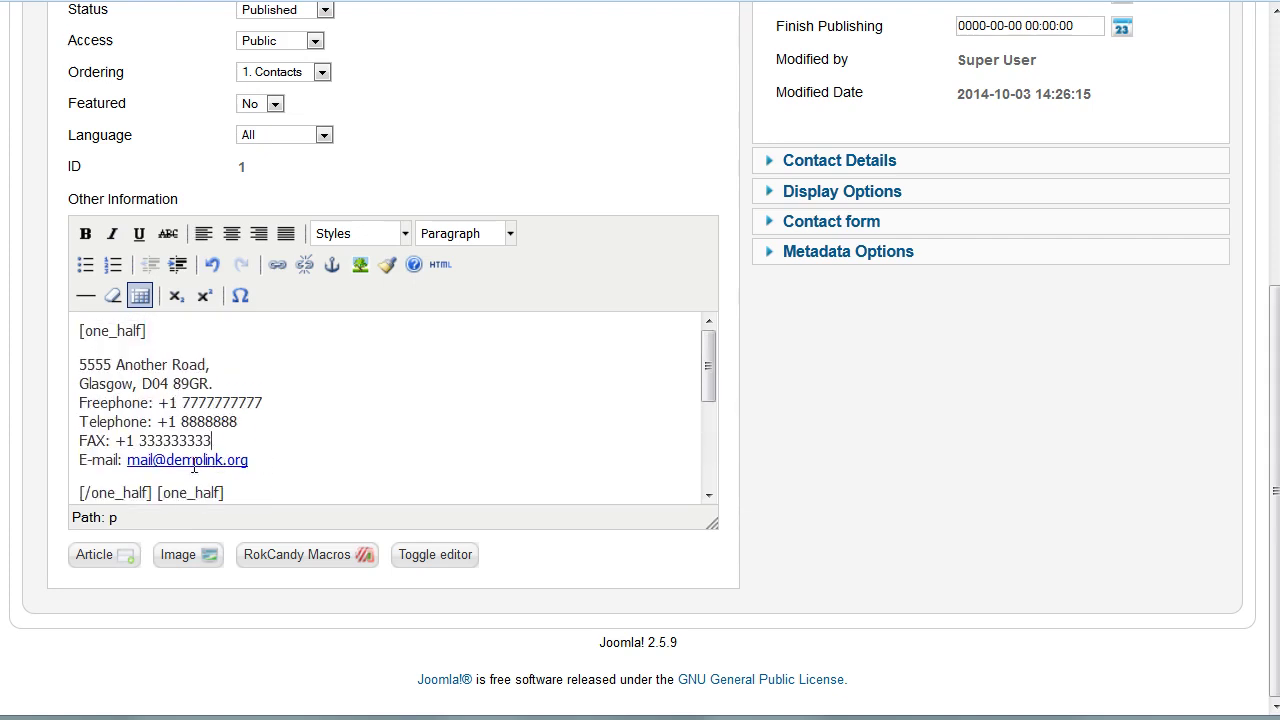
click(157, 461)
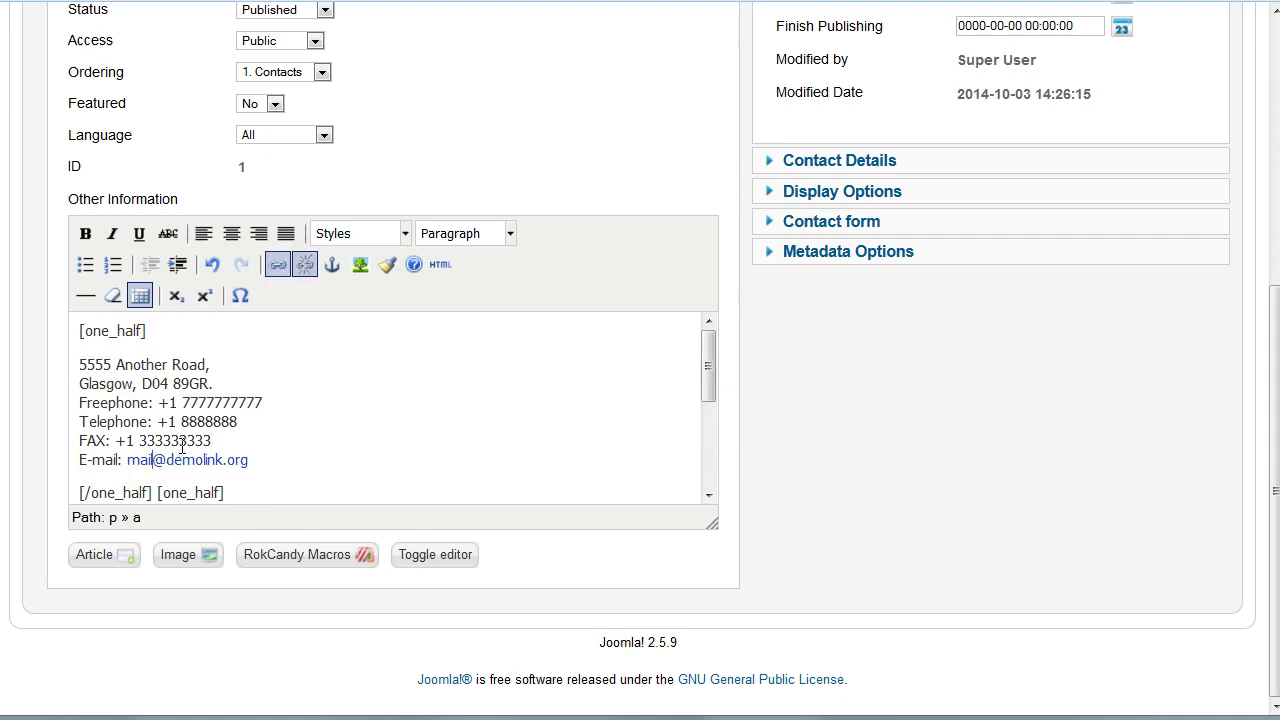
key(BackSpace)
key(BackSpace)
key(BackSpace)
key(BackSpace)
text(newemail)
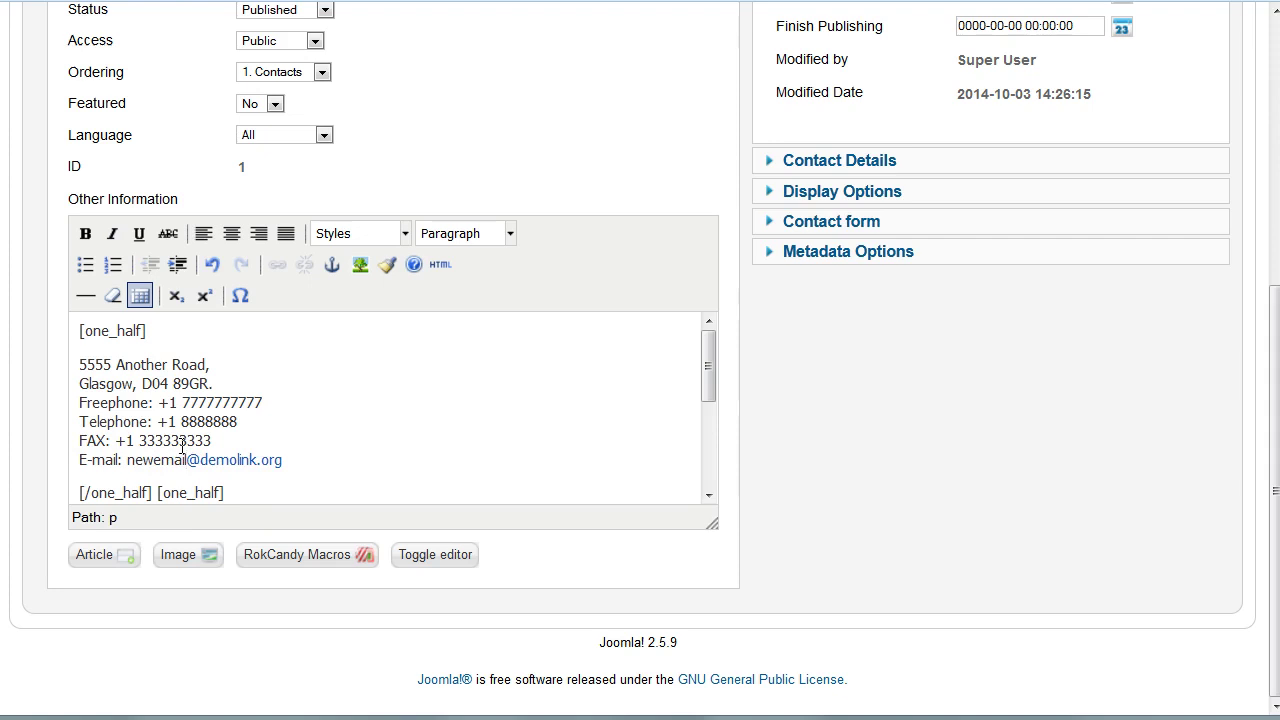
Replace both house numbers of the street number range in the second address block.
scroll(293, 461, down, 2)
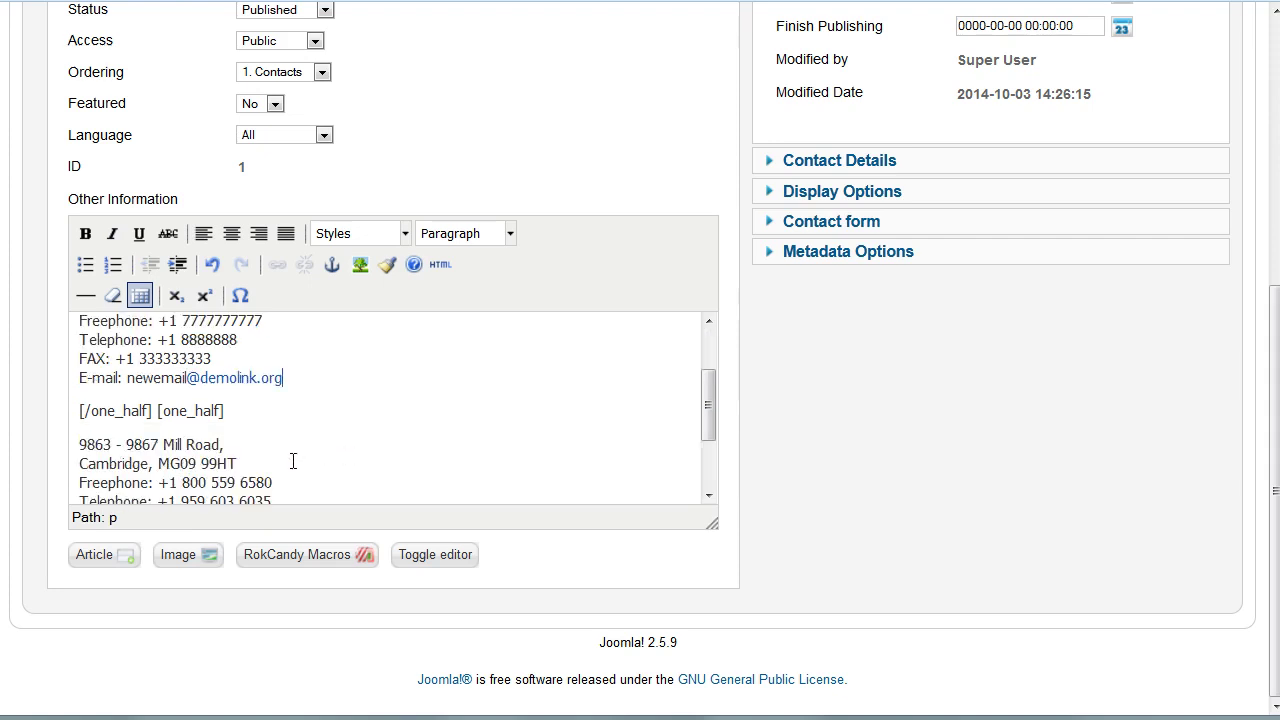
scroll(293, 461, down, 1)
click(107, 388)
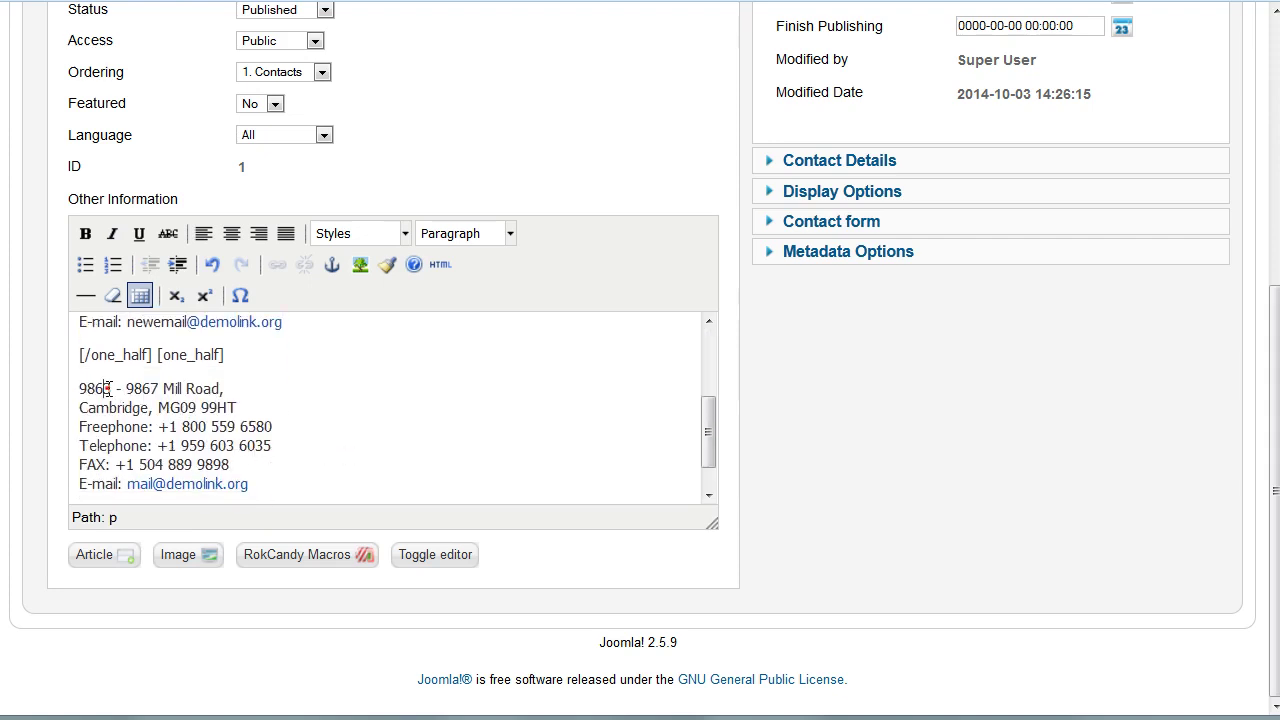
key(BackSpace)
key(BackSpace)
key(BackSpace)
key(BackSpace)
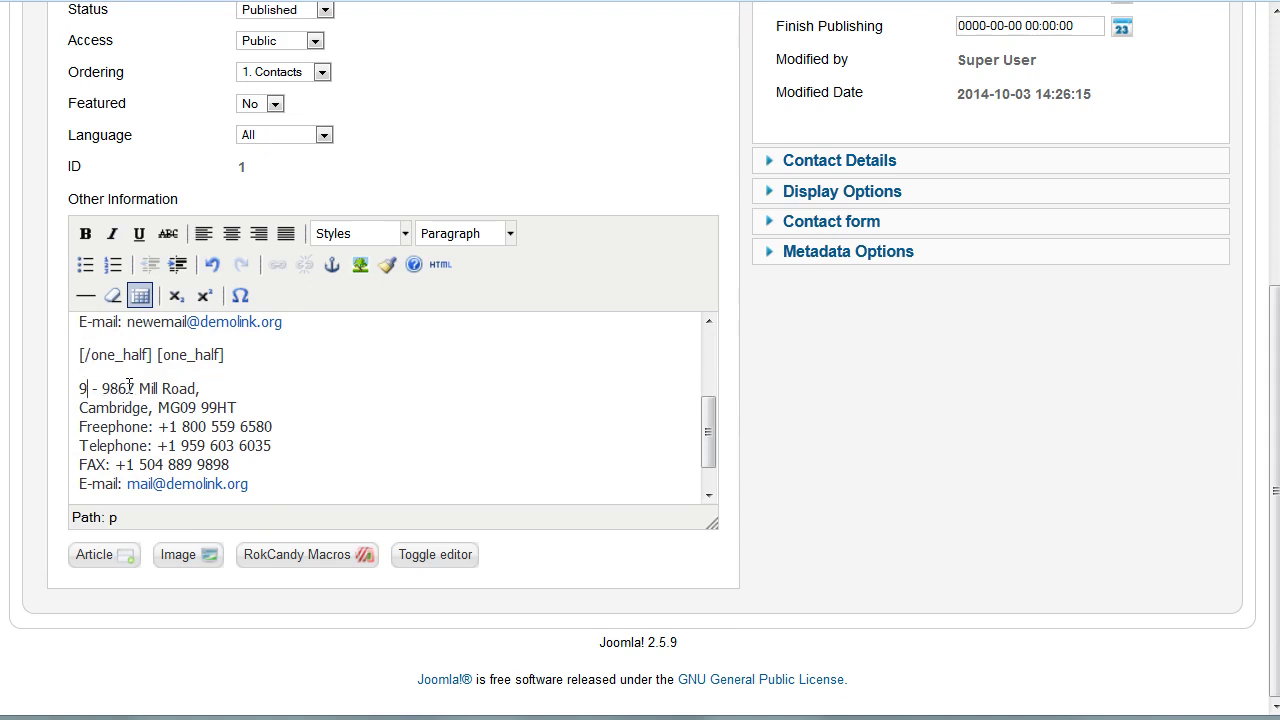
text(222)
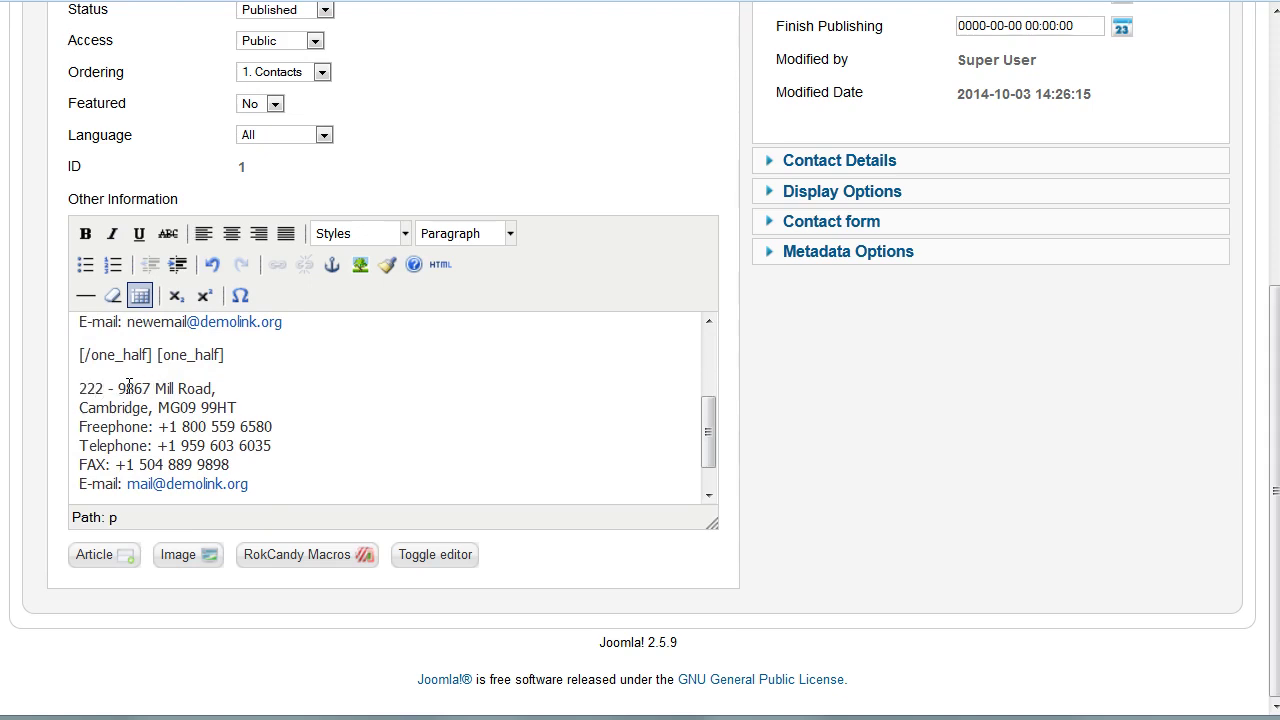
text(2)
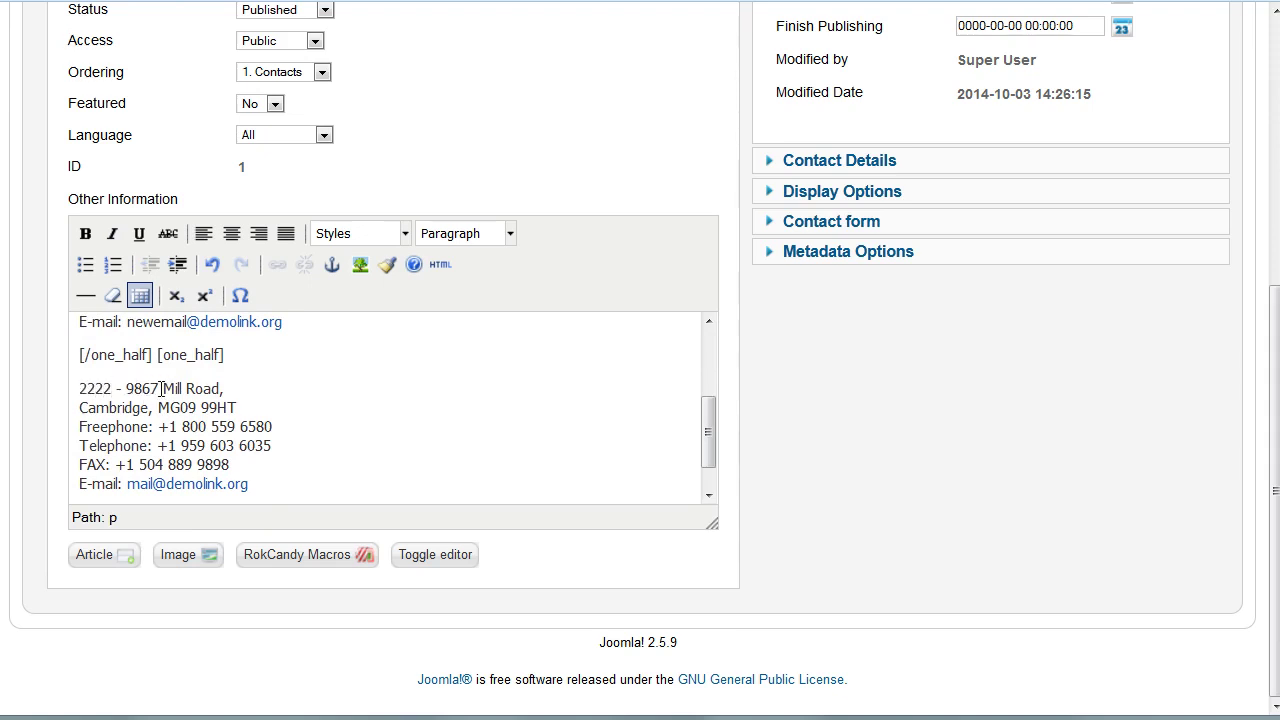
click(161, 389)
key(BackSpace)
key(BackSpace)
key(BackSpace)
key(BackSpace)
text(3333)
Replace the street name in the second address block, keeping the word Road.
click(181, 388)
key(BackSpace)
key(BackSpace)
key(BackSpace)
key(BackSpace)
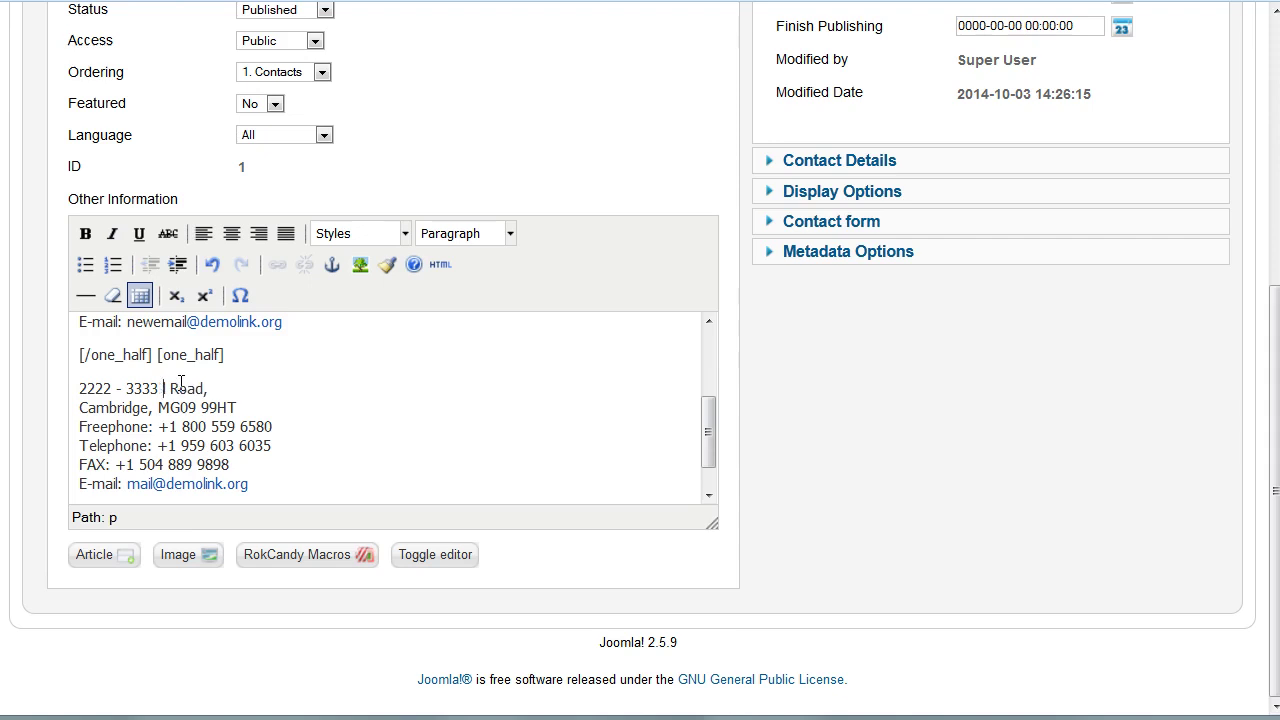
text(Secl)
Change the city in the second address block to New York.
click(150, 408)
key(BackSpace)
key(BackSpace)
key(BackSpace)
key(BackSpace)
key(BackSpace)
key(BackSpace)
key(BackSpace)
key(BackSpace)
key(BackSpace)
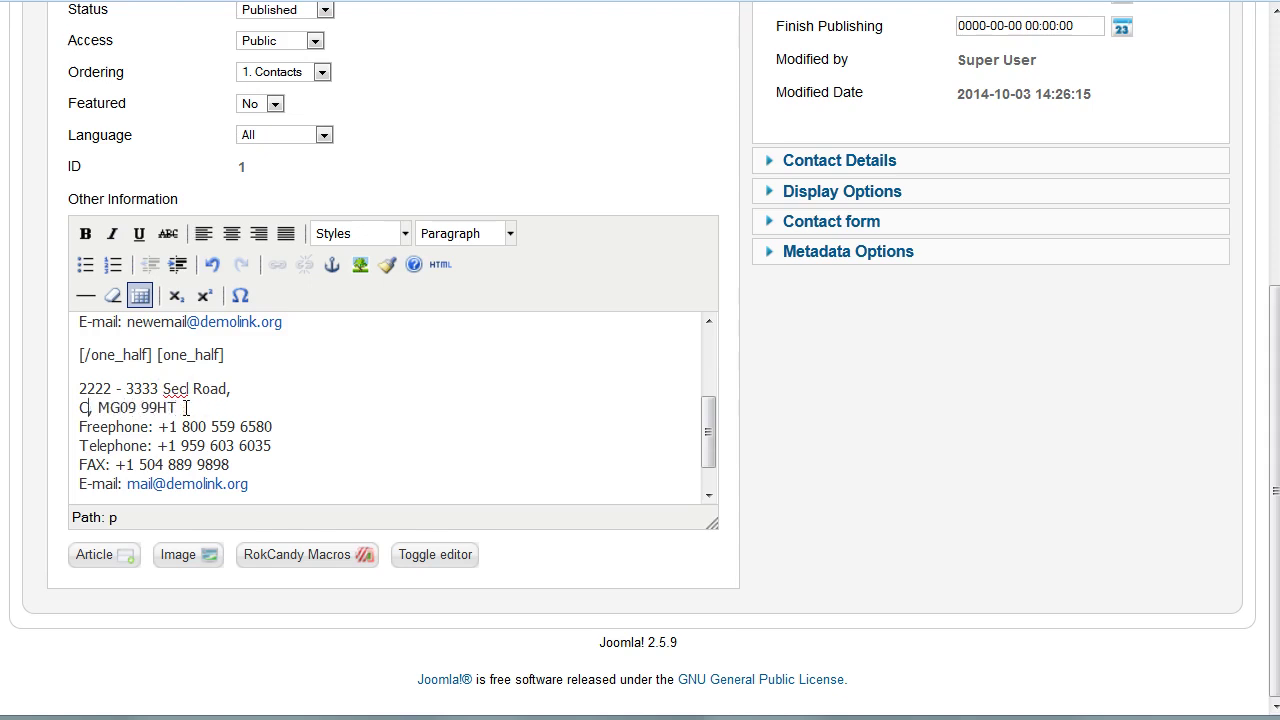
text(New your)
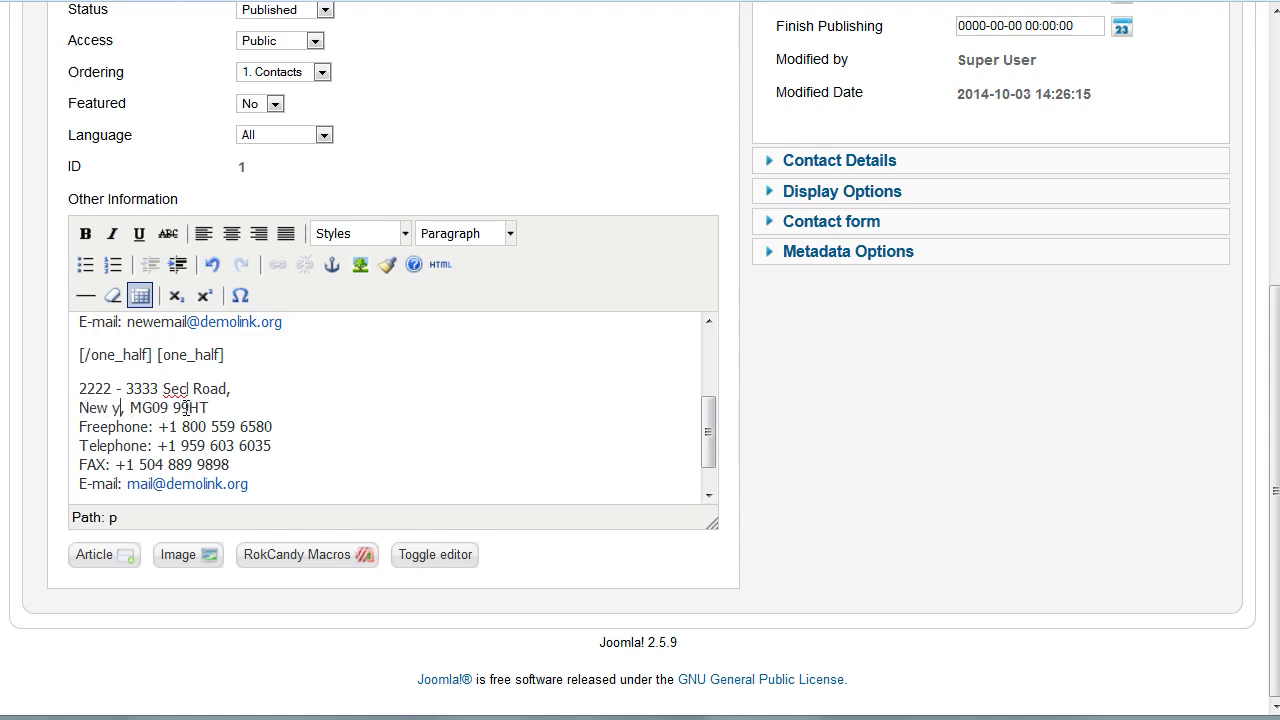
click(120, 408)
key(BackSpace)
text(Y)
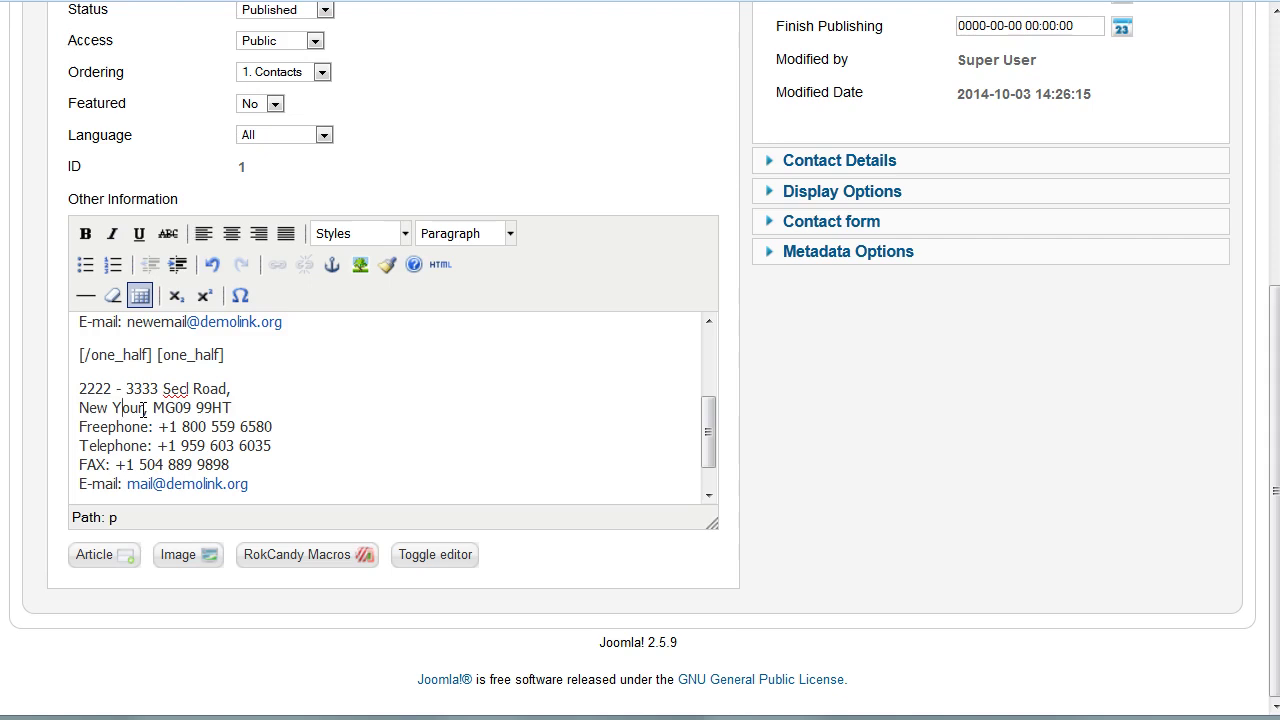
click(143, 408)
key(BackSpace)
key(BackSpace)
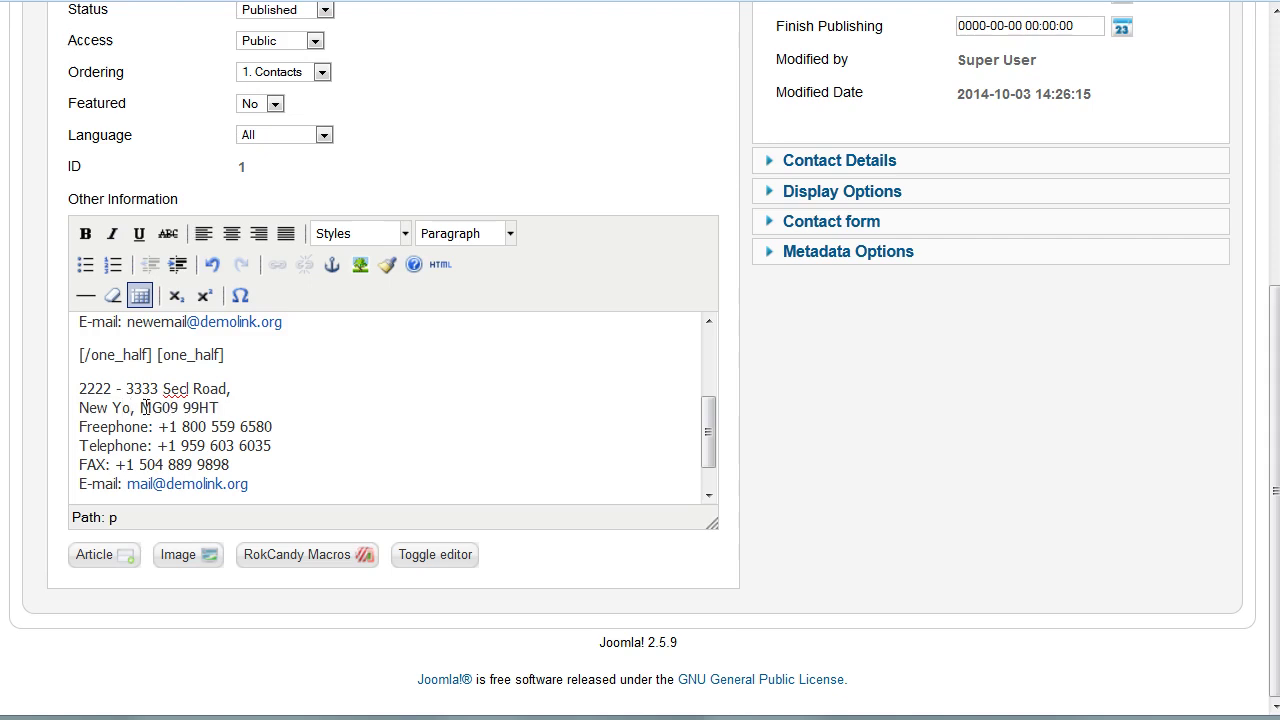
text(rk)
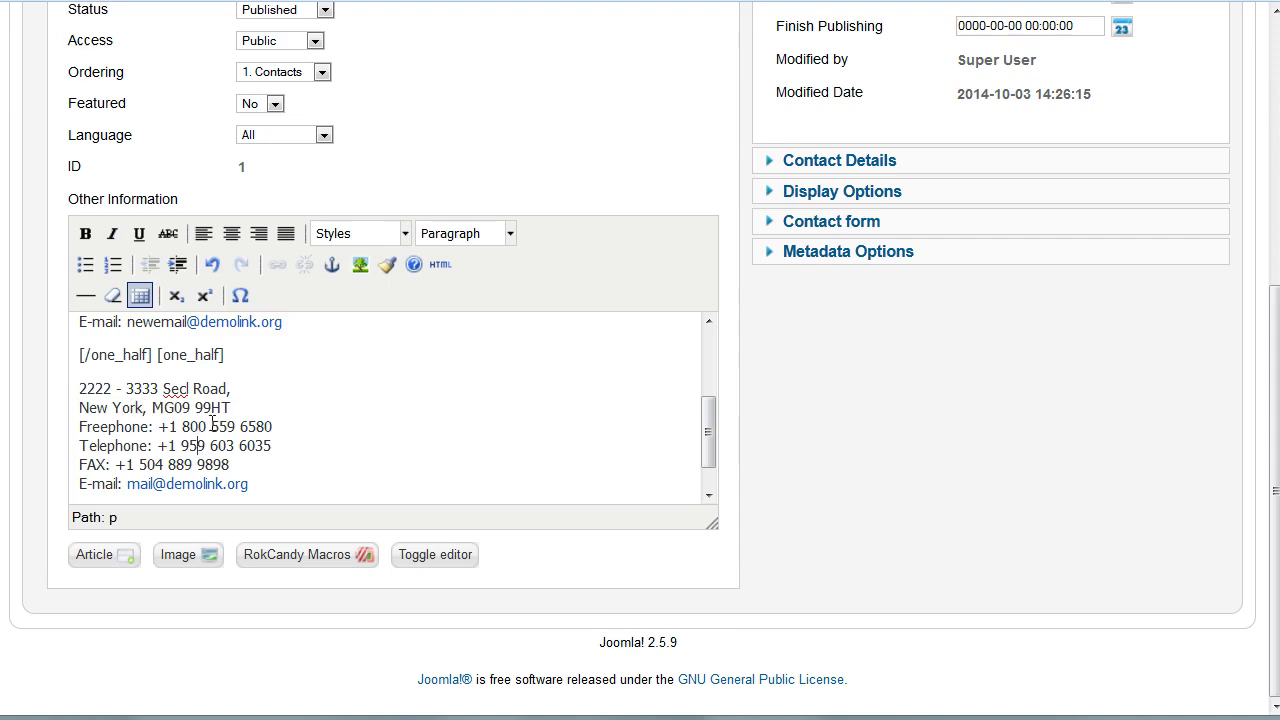
Replace the freephone and telephone numbers in the second address block, keeping the +1 prefix on both.
drag(273, 426, 184, 427)
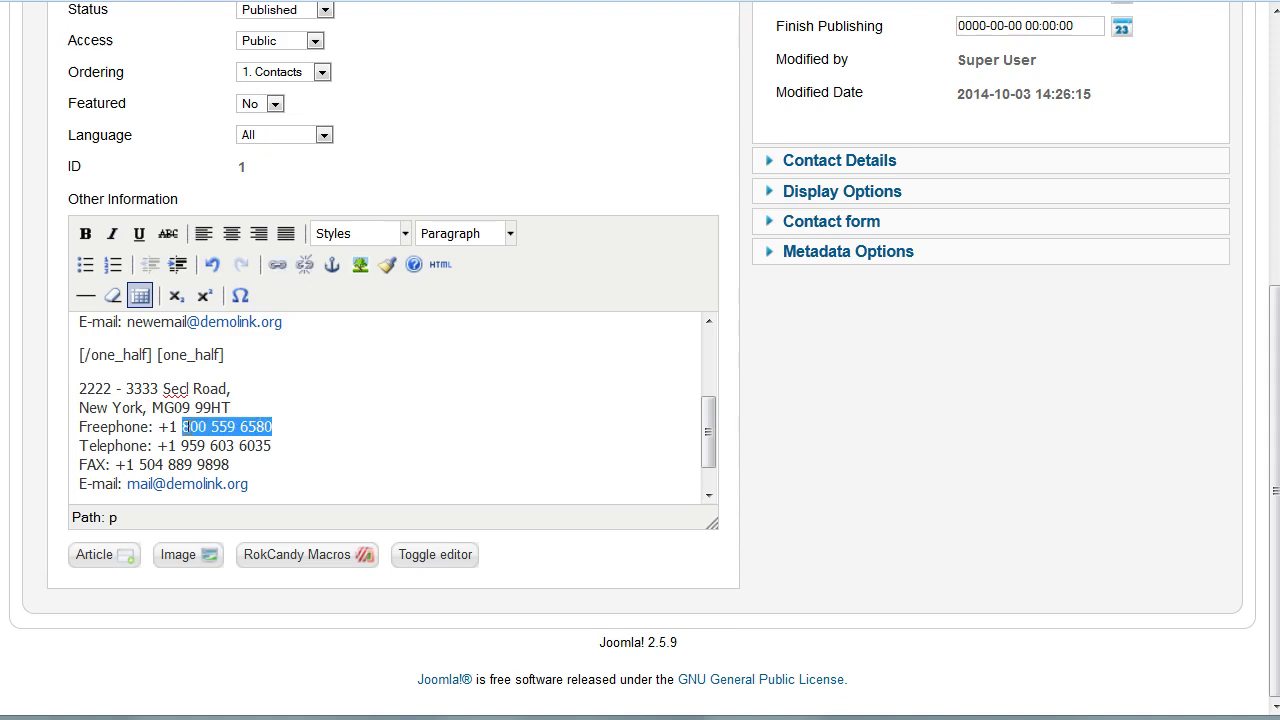
text(7777777)
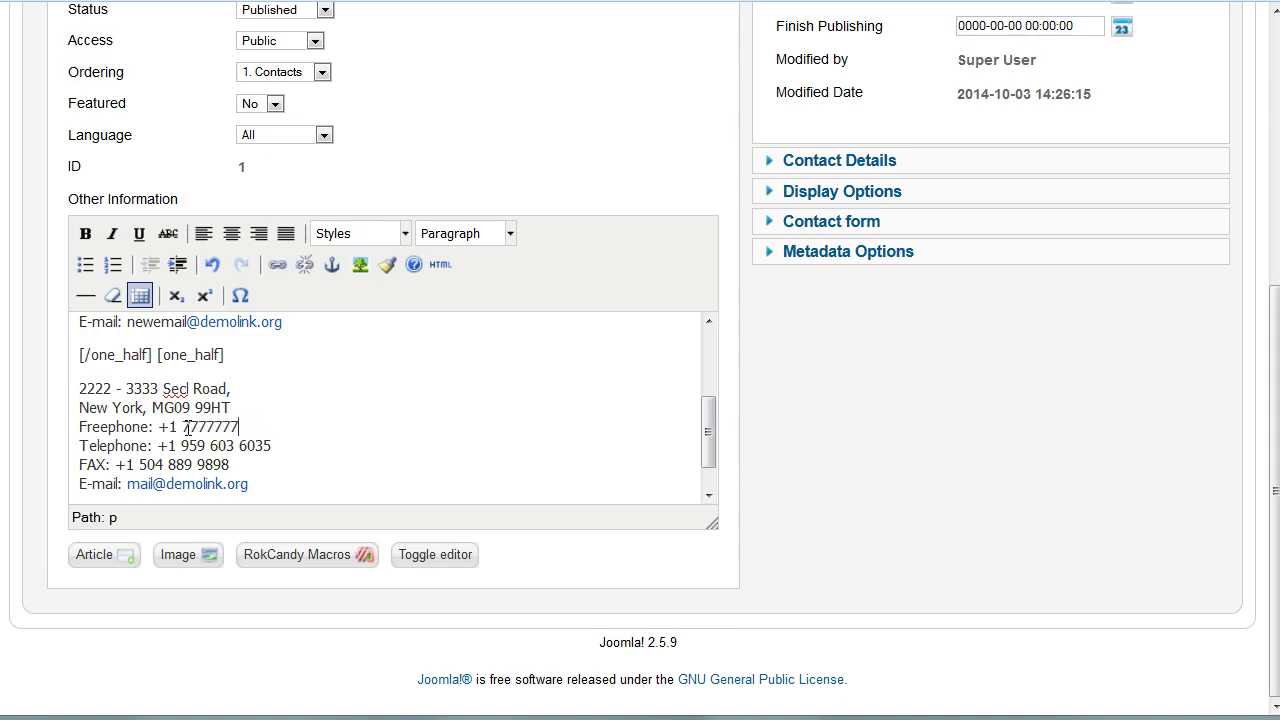
text(7)
drag(181, 446, 301, 447)
text(2222222)
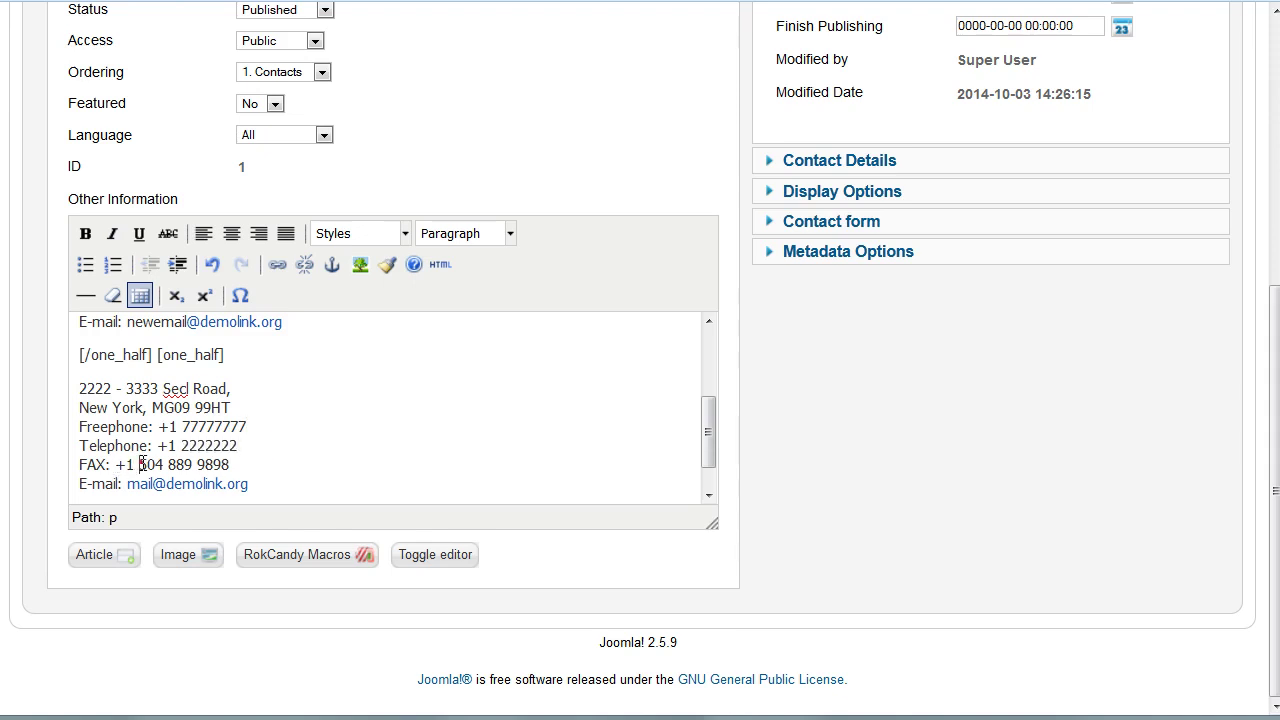
Replace the second address block's fax number after the +1 prefix and add an "e" in front of its e-mail address.
drag(142, 465, 243, 463)
text(333333333)
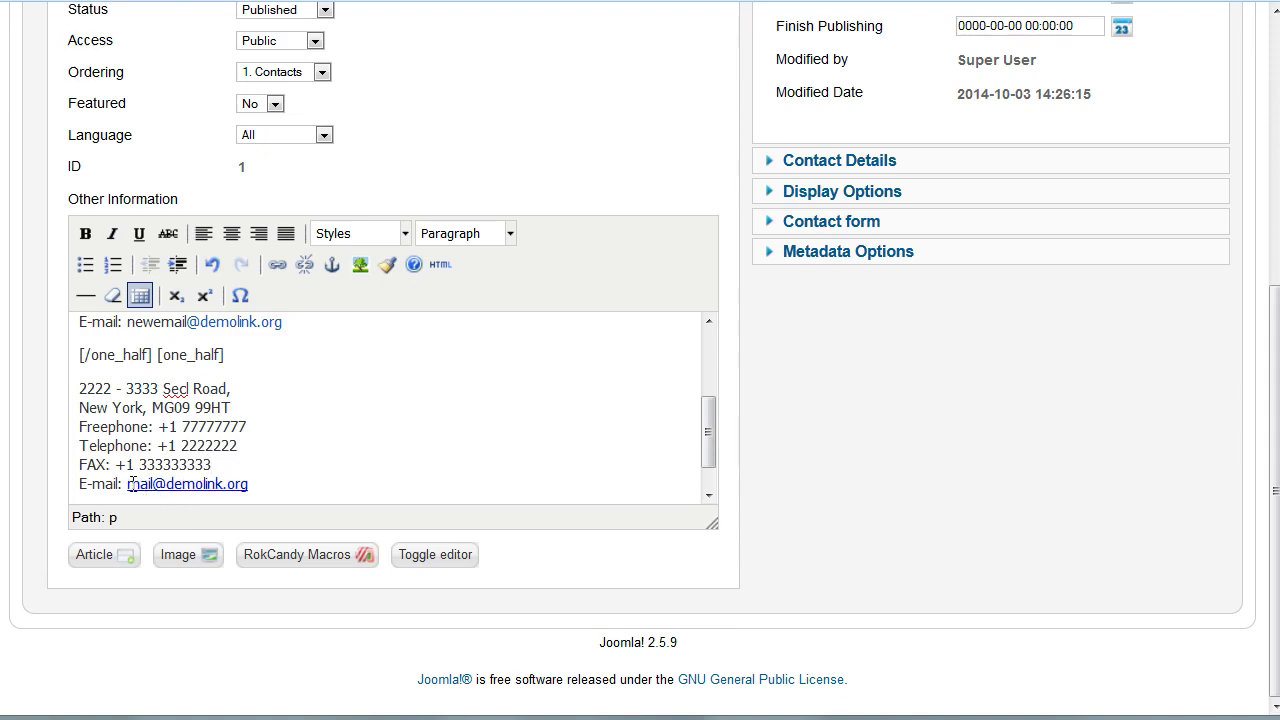
click(166, 483)
text(e)
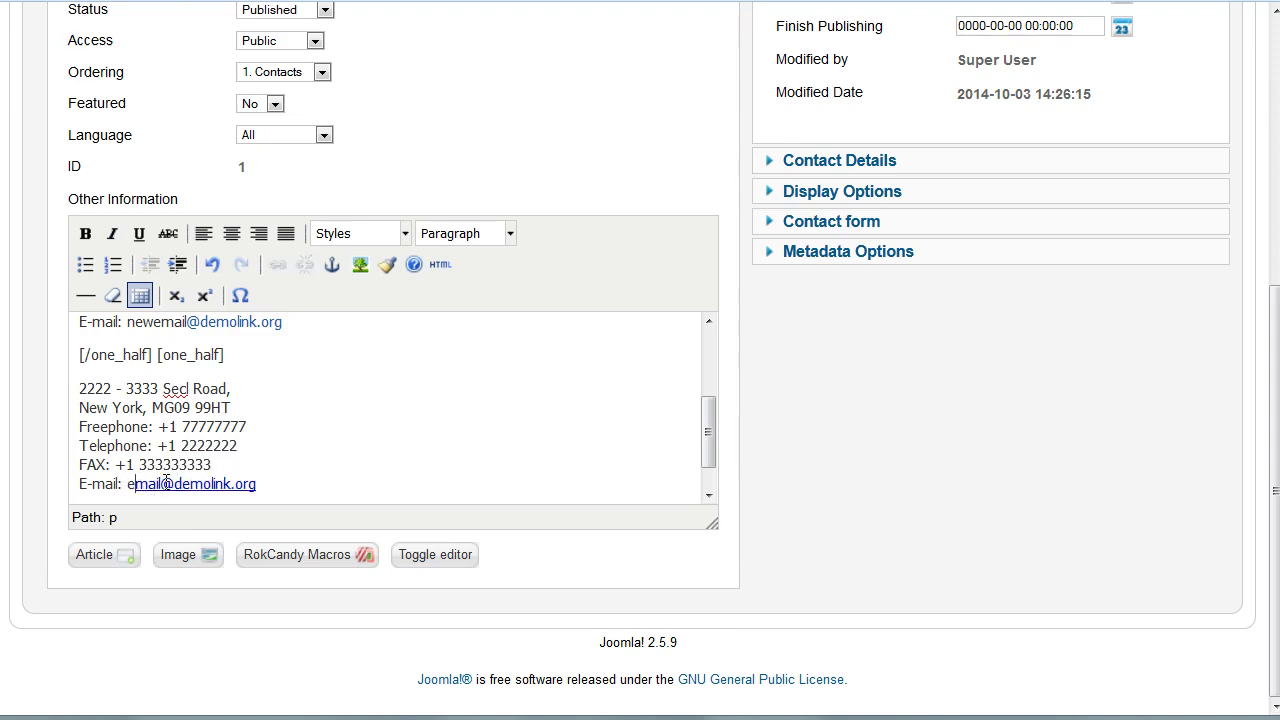
Save the edited contact while keeping it open for editing.
scroll(329, 474, up, 3)
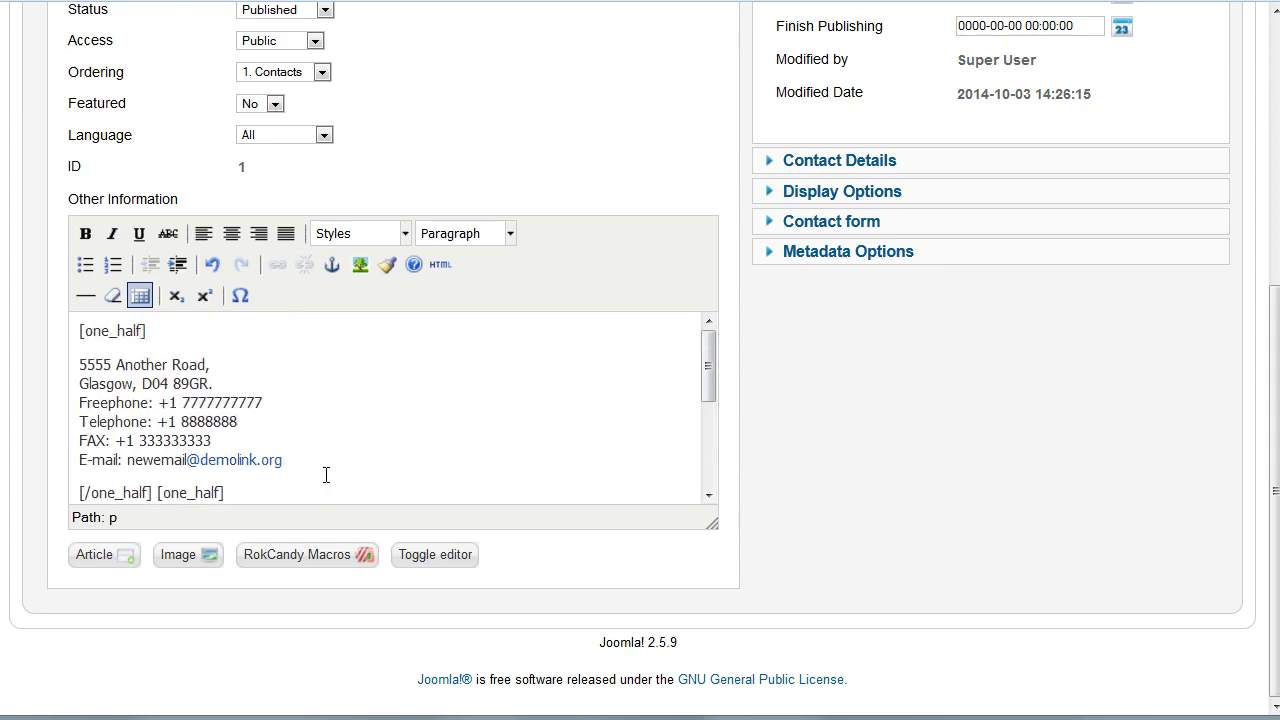
scroll(891, 489, up, 3)
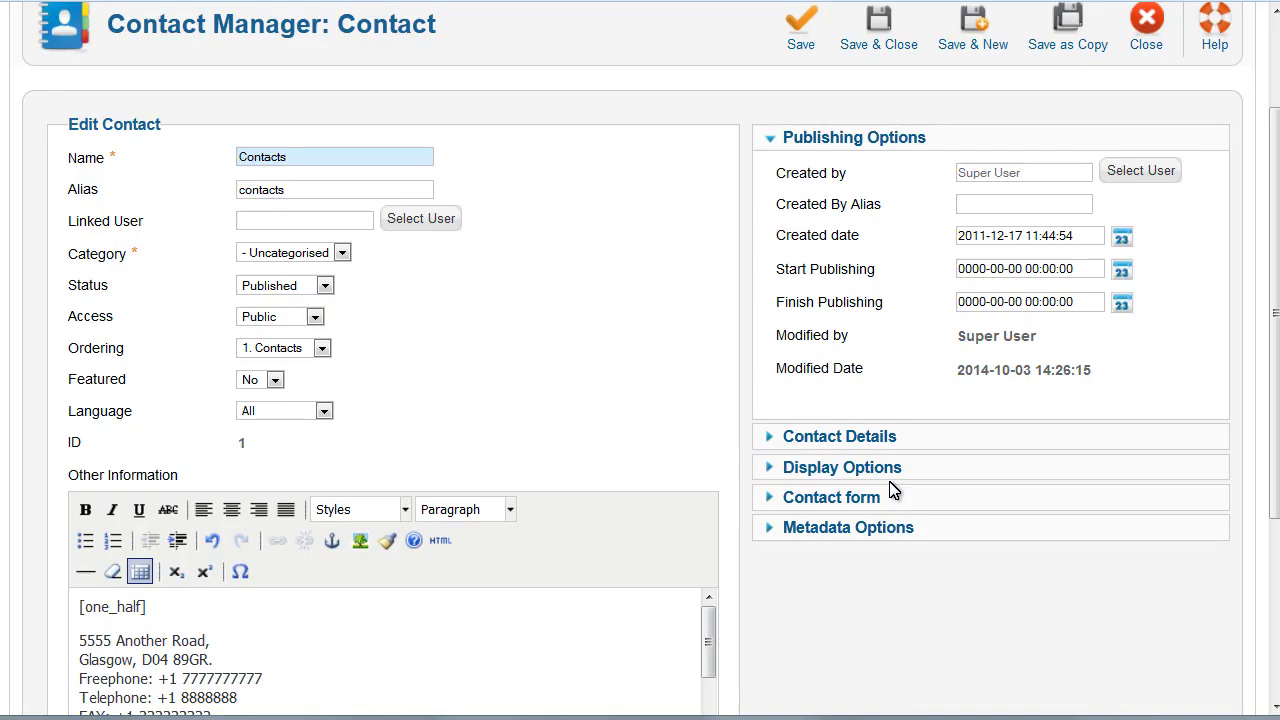
scroll(891, 489, up, 2)
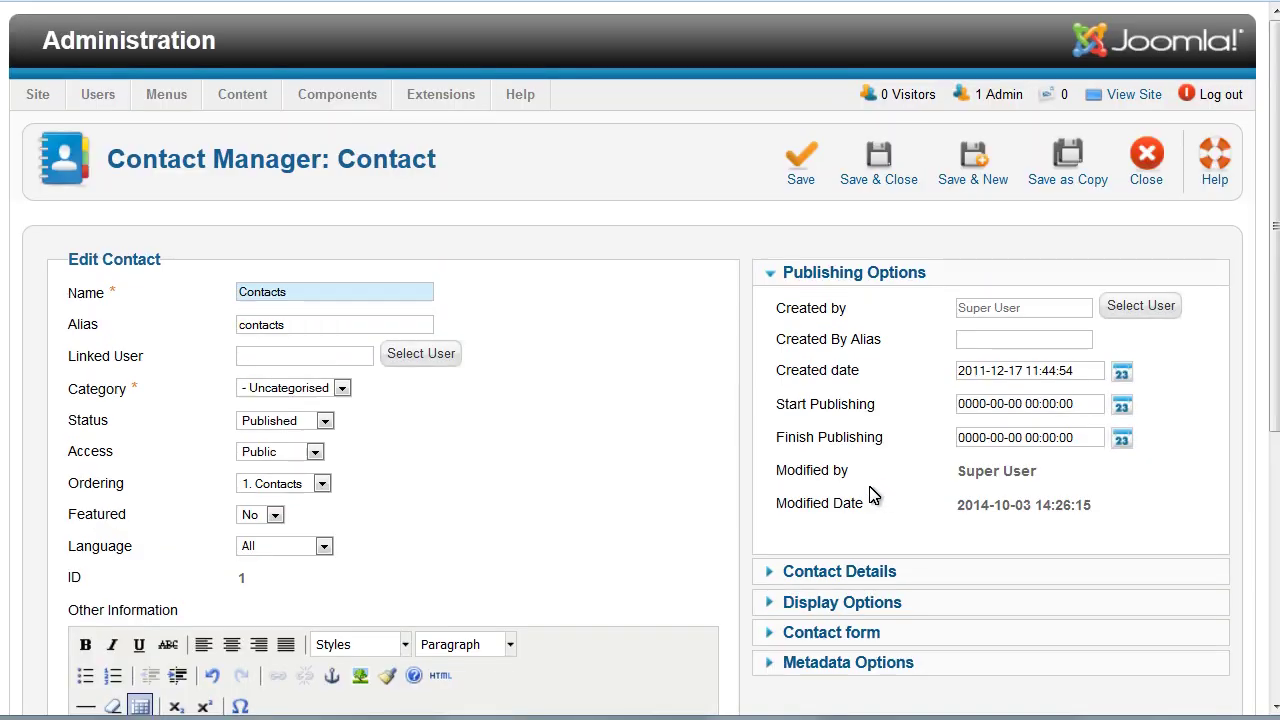
click(800, 172)
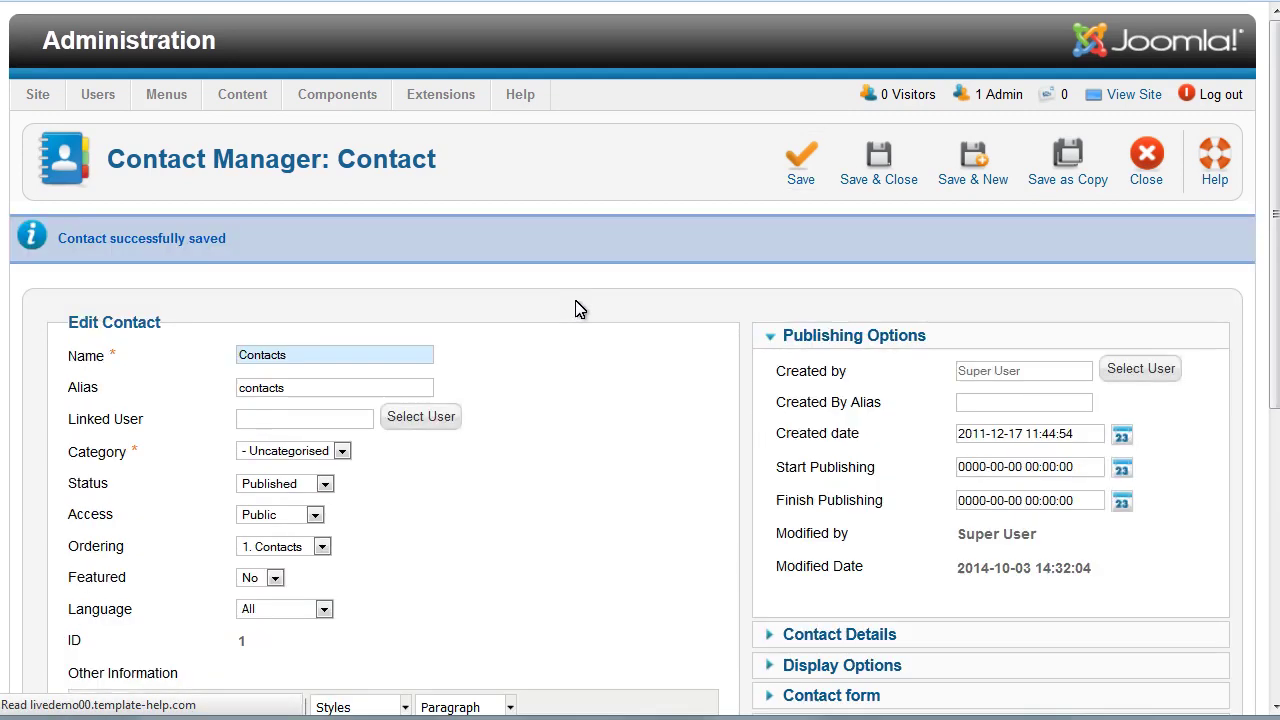
Replace the Email value in the Contact Details options with the contact's new e-mail address.
scroll(576, 310, down, 5)
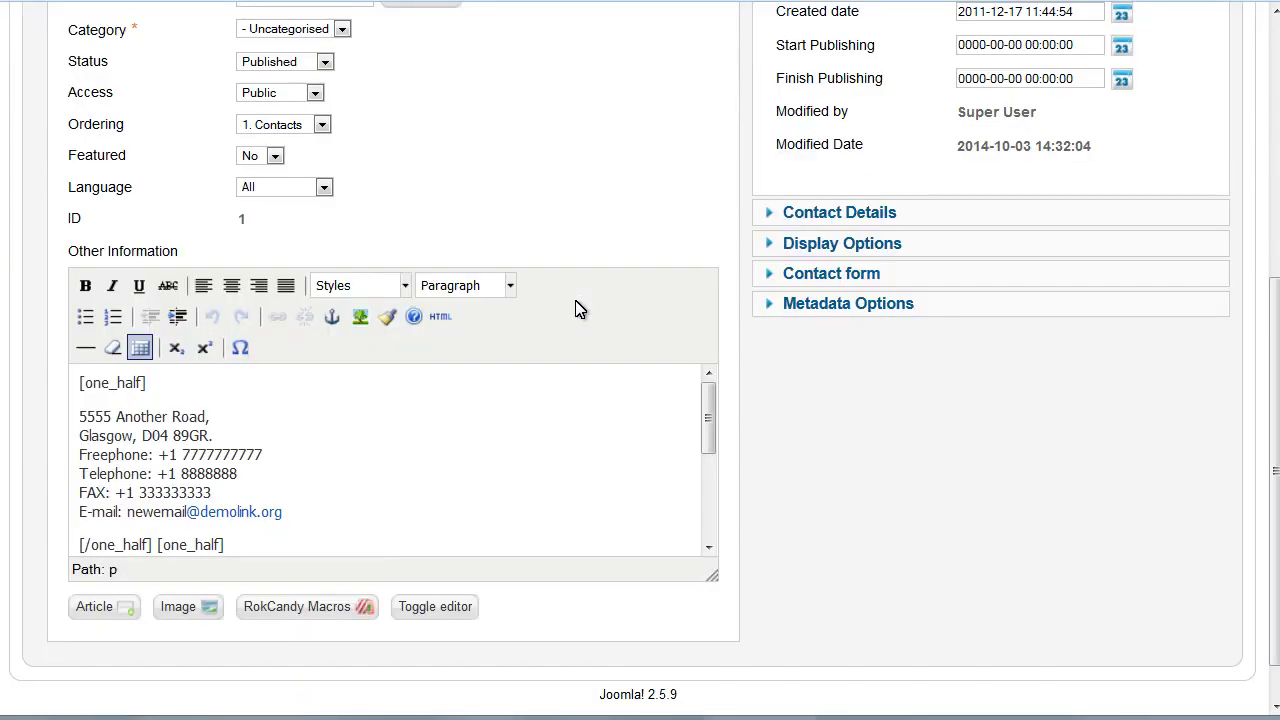
scroll(576, 310, up, 4)
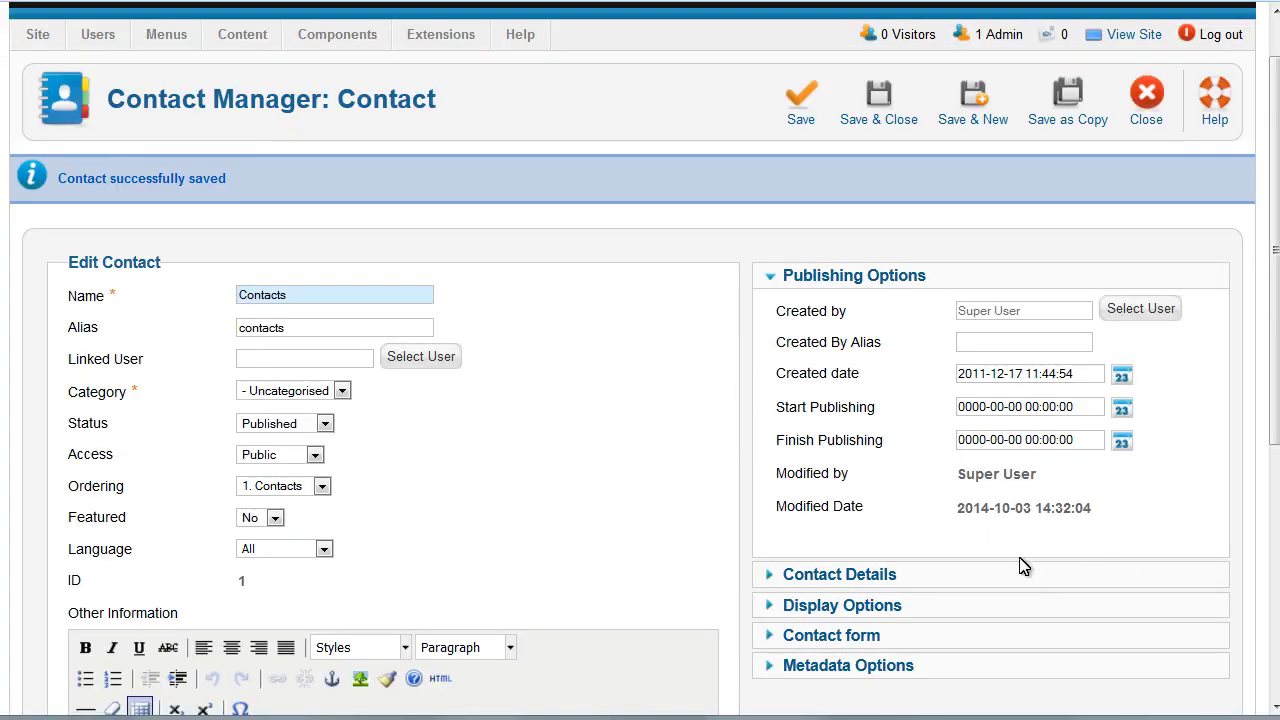
scroll(1026, 517, down, 2)
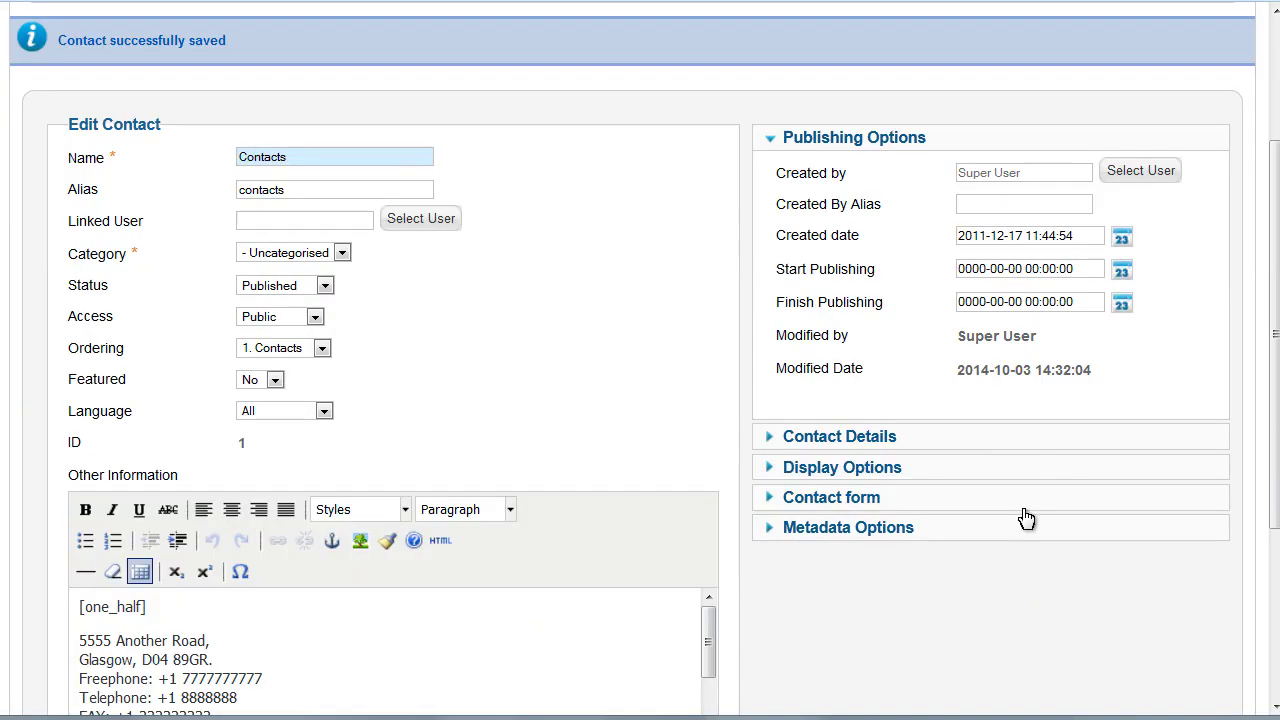
click(1028, 445)
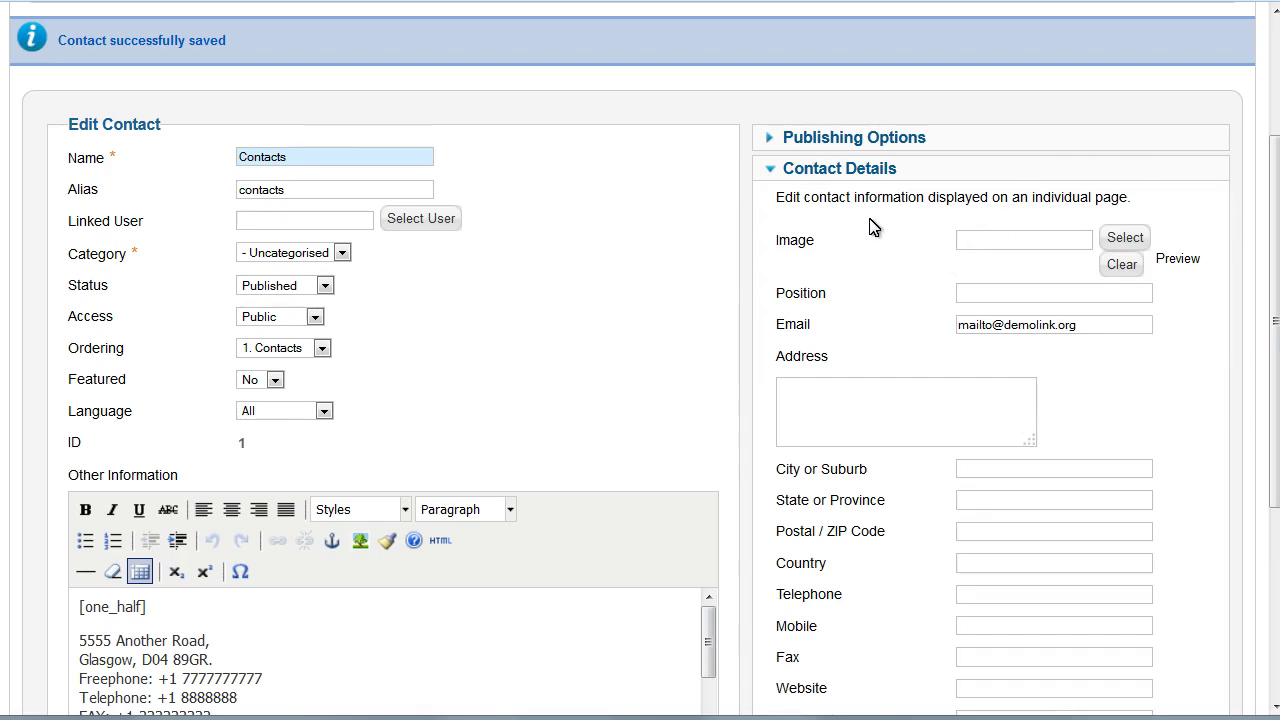
scroll(1126, 318, down, 5)
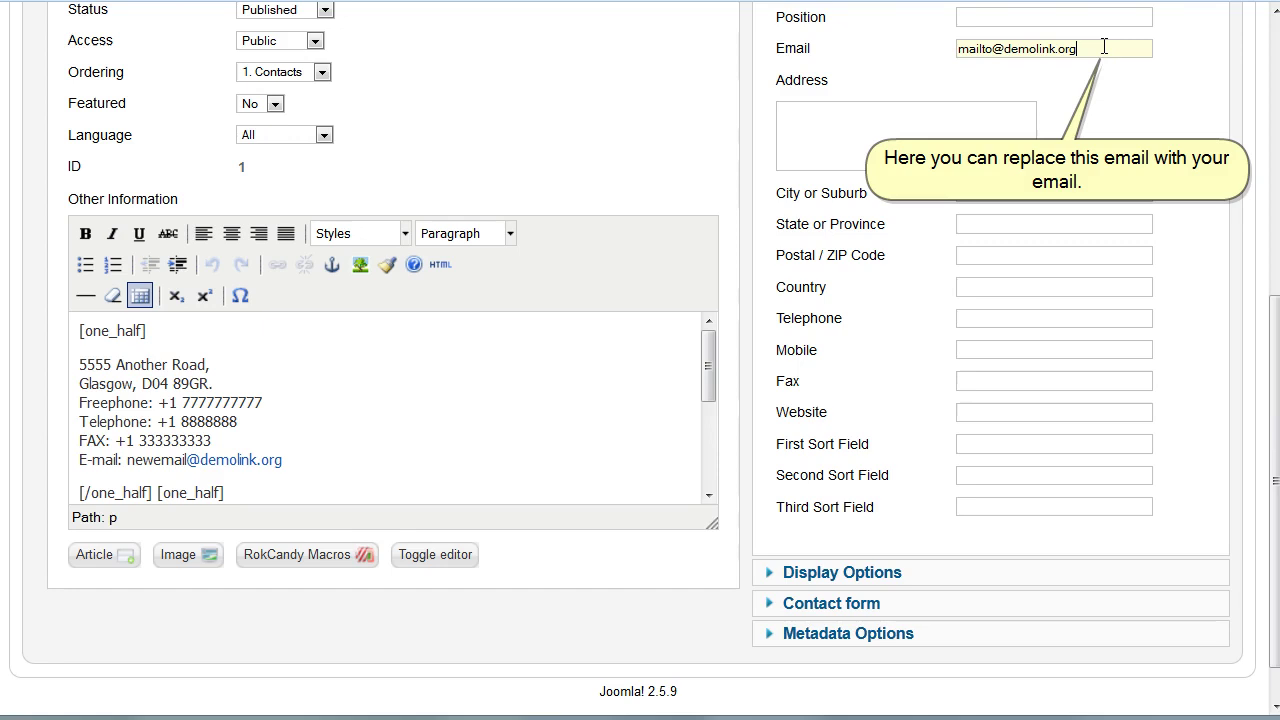
drag(1104, 46, 939, 48)
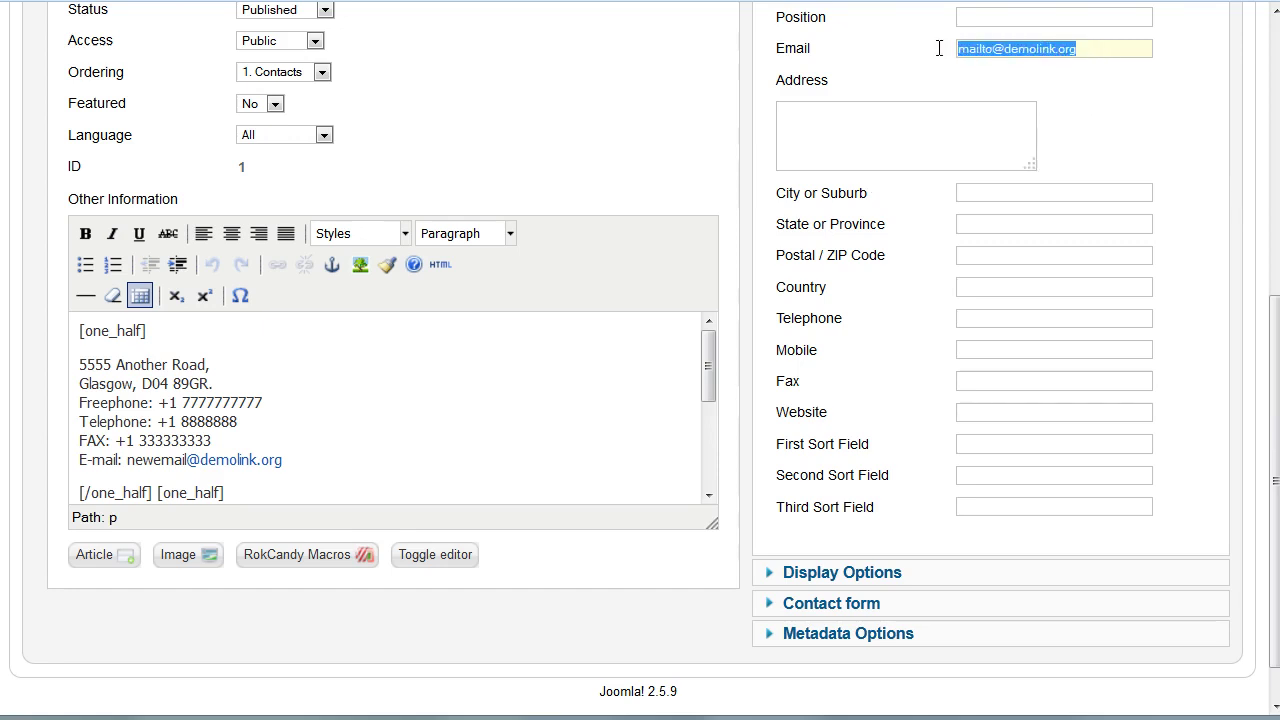
text(your)
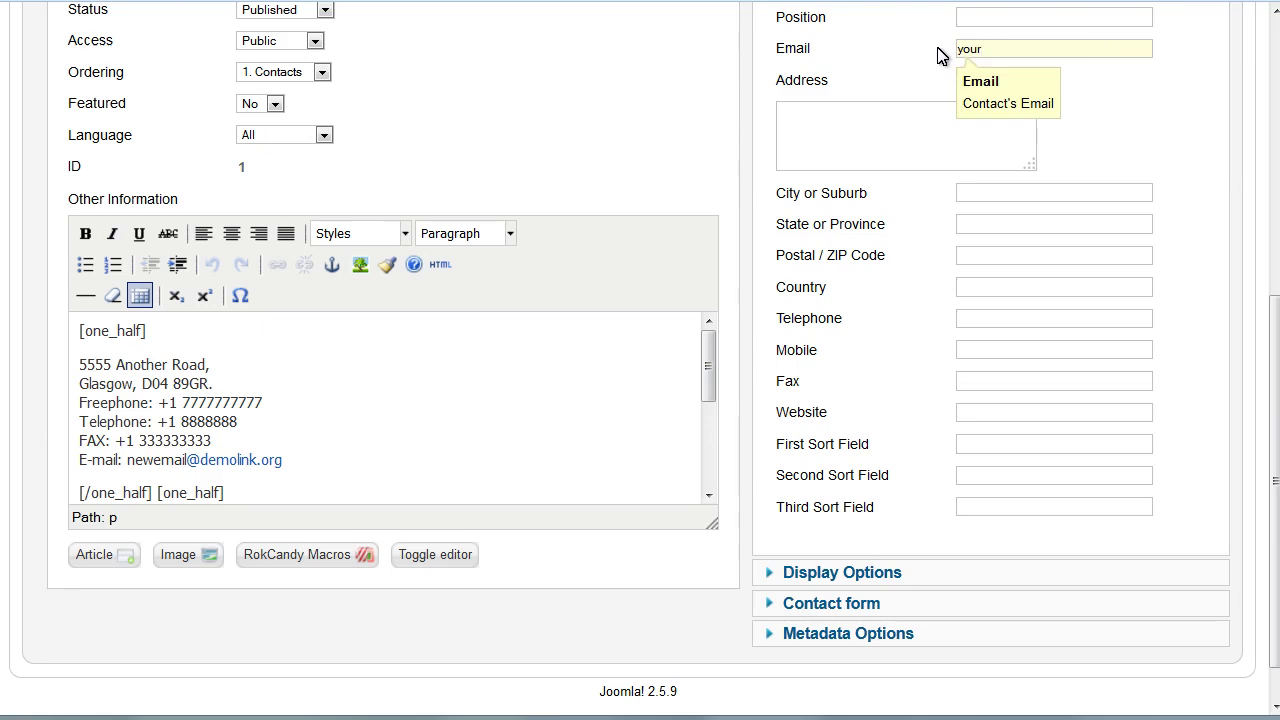
text(email)
text(@template-help.com)
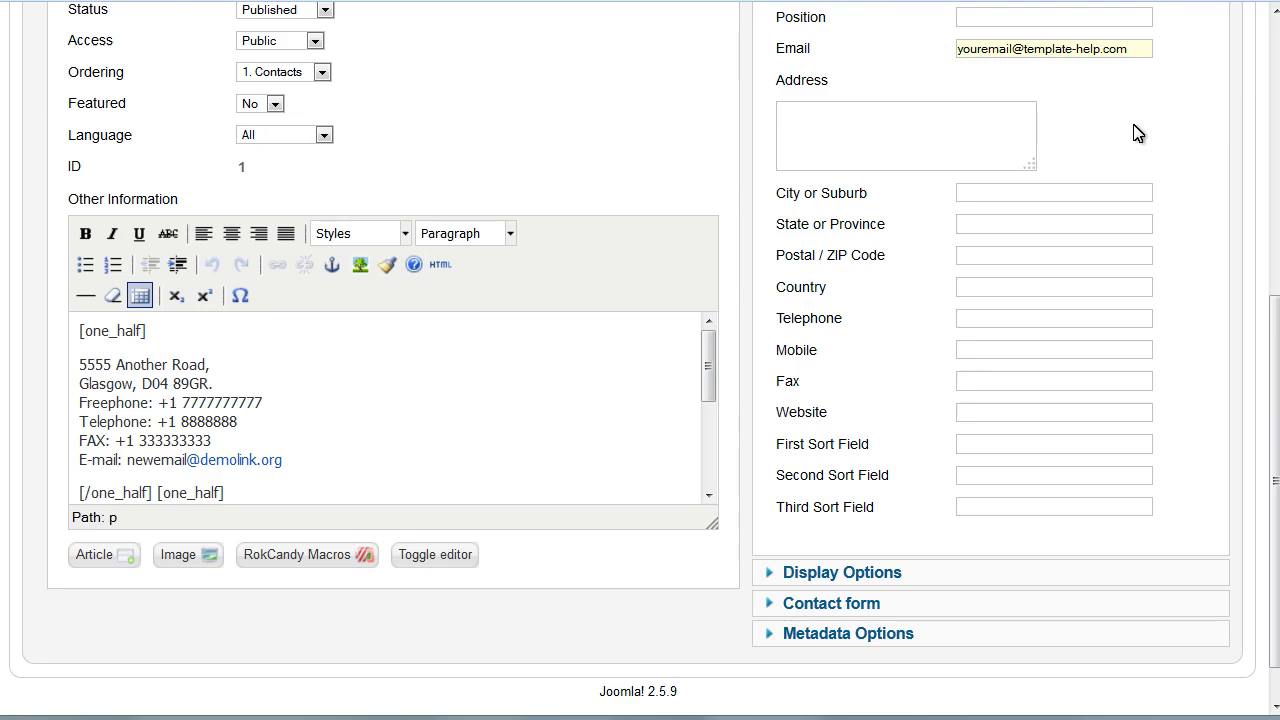
click(1096, 147)
Expand the Contact form options to review their settings, and save and close the contact.
scroll(1010, 535, down, 1)
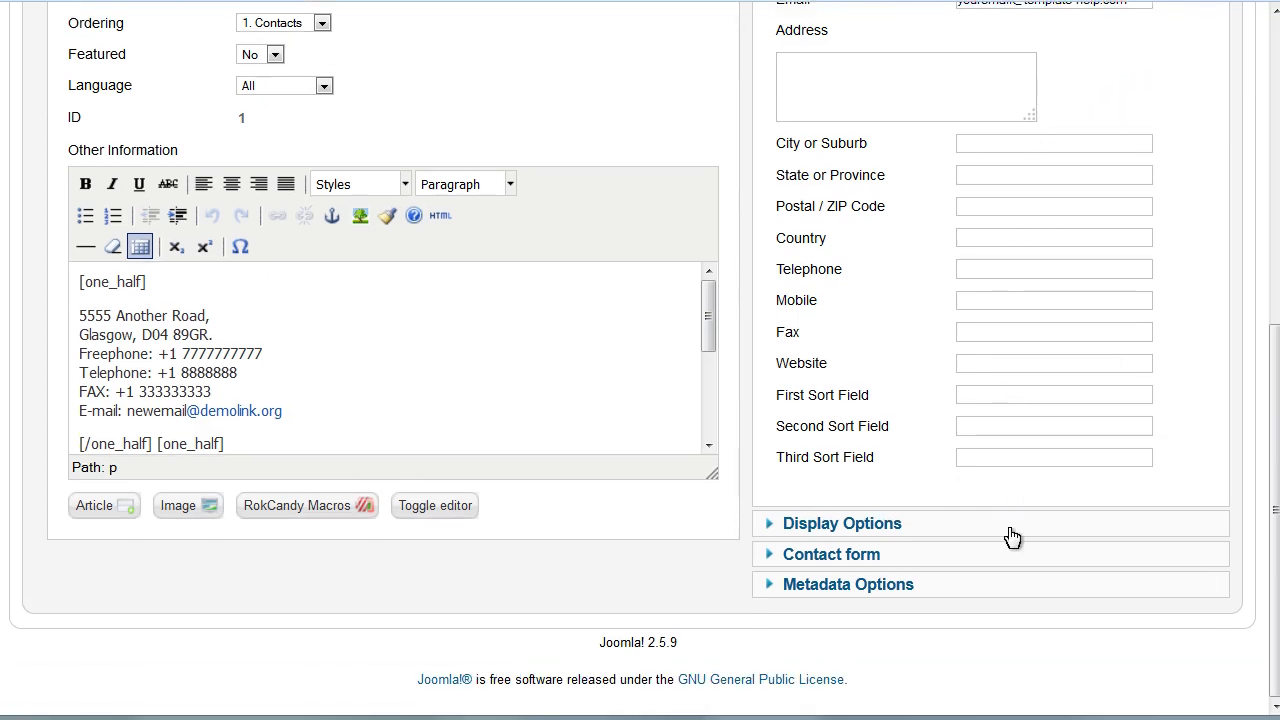
scroll(1010, 537, up, 1)
scroll(1010, 520, up, 10)
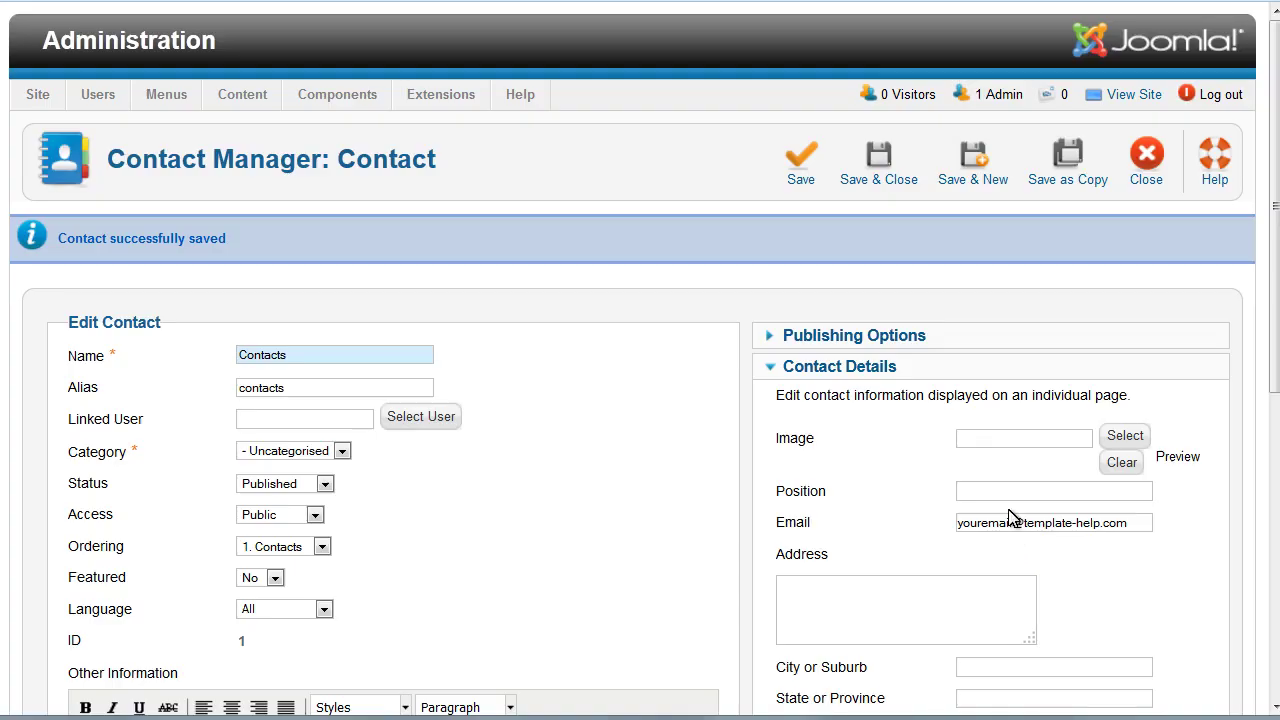
scroll(1010, 512, down, 10)
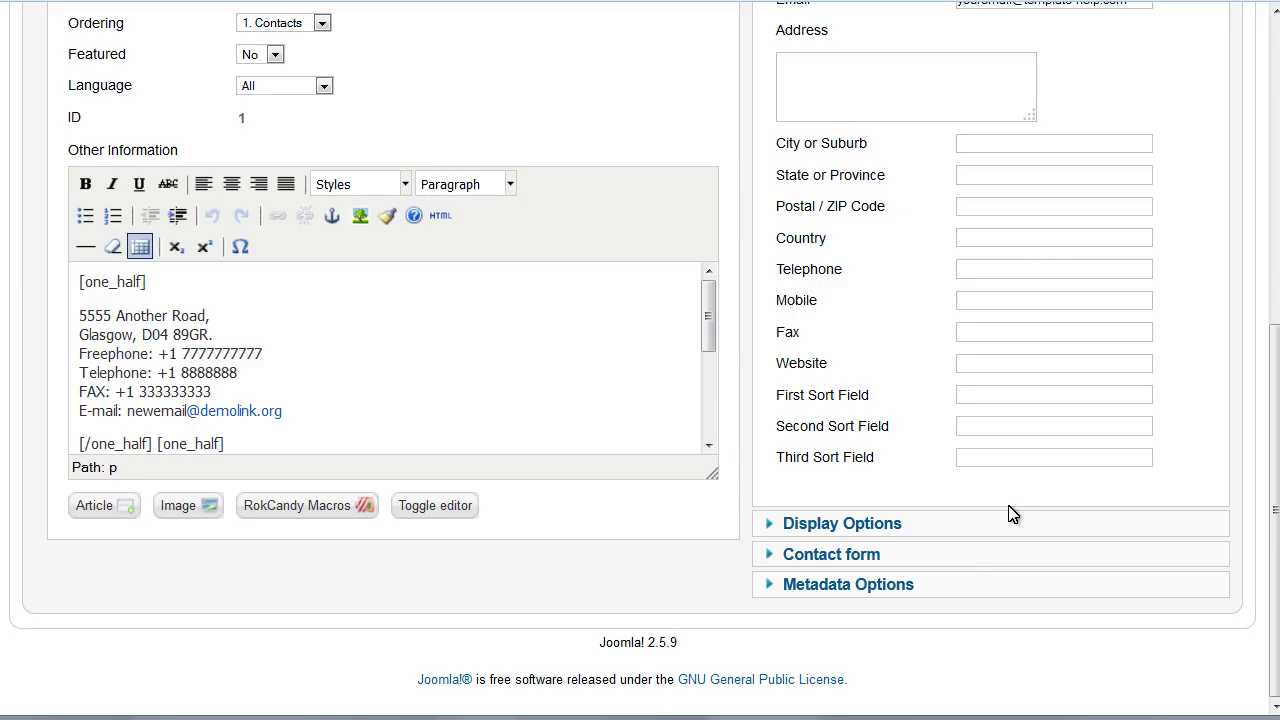
click(966, 557)
scroll(975, 405, up, 5)
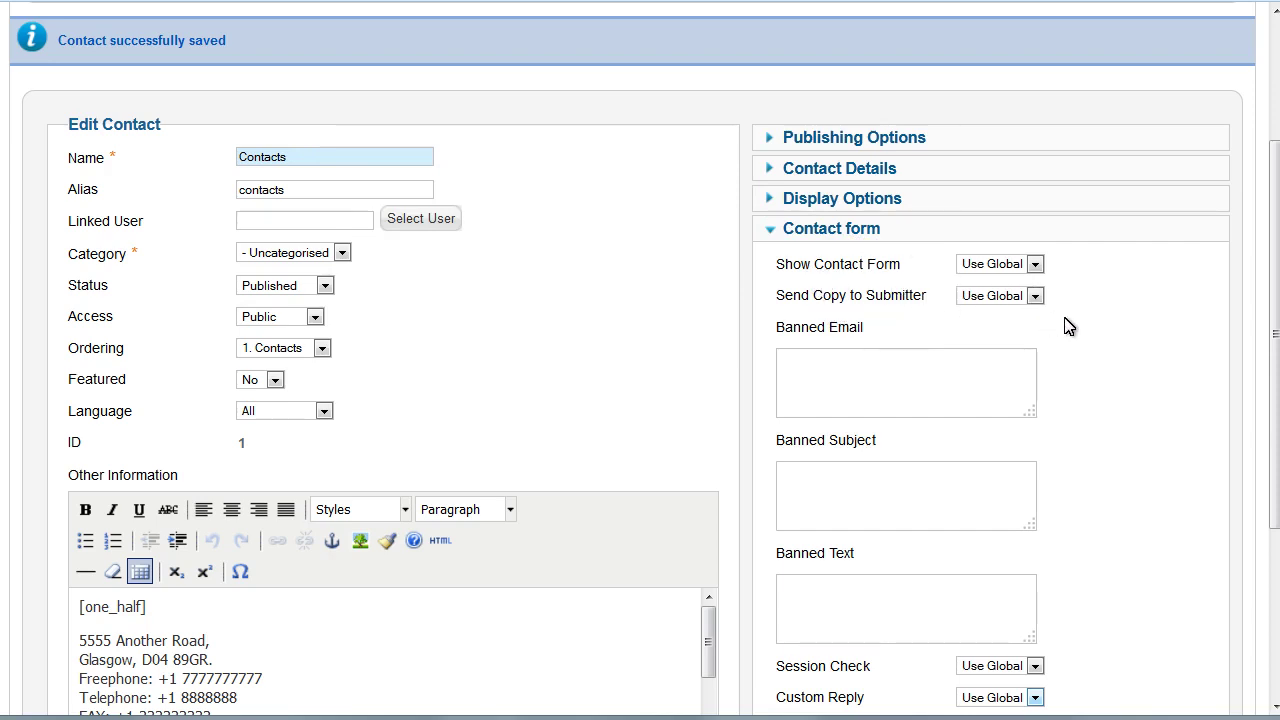
scroll(1058, 458, down, 3)
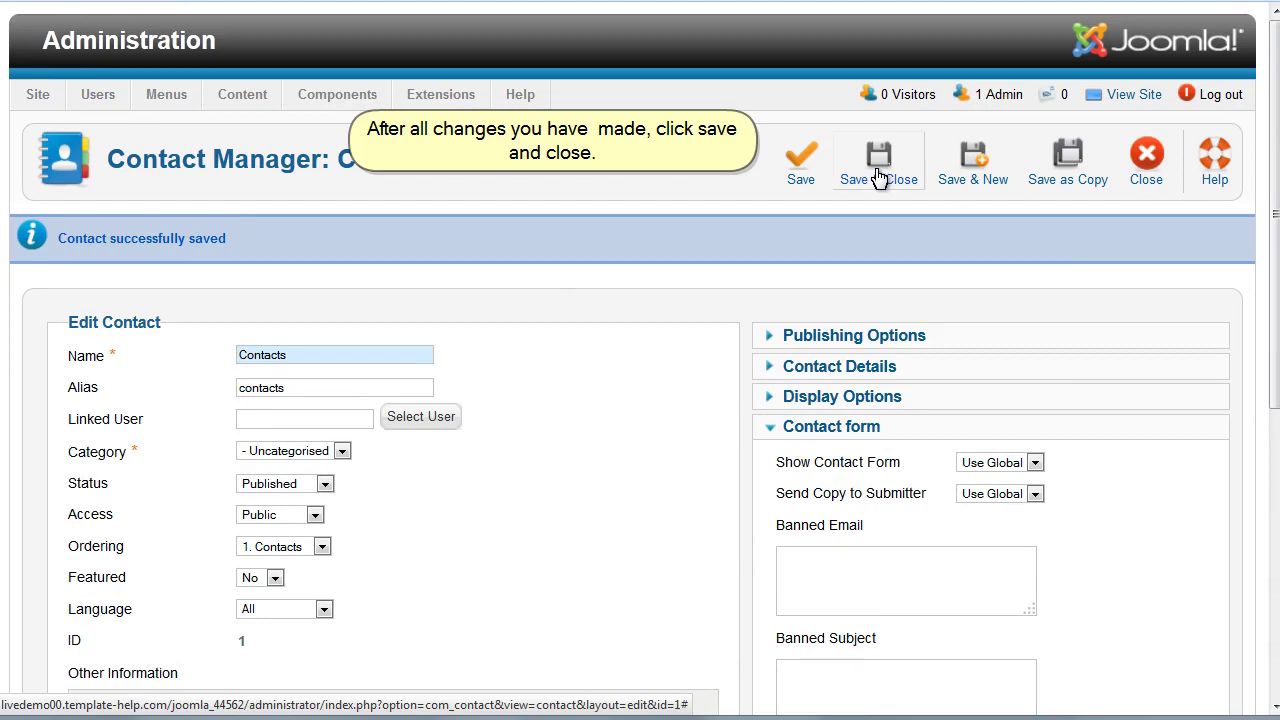
click(870, 177)
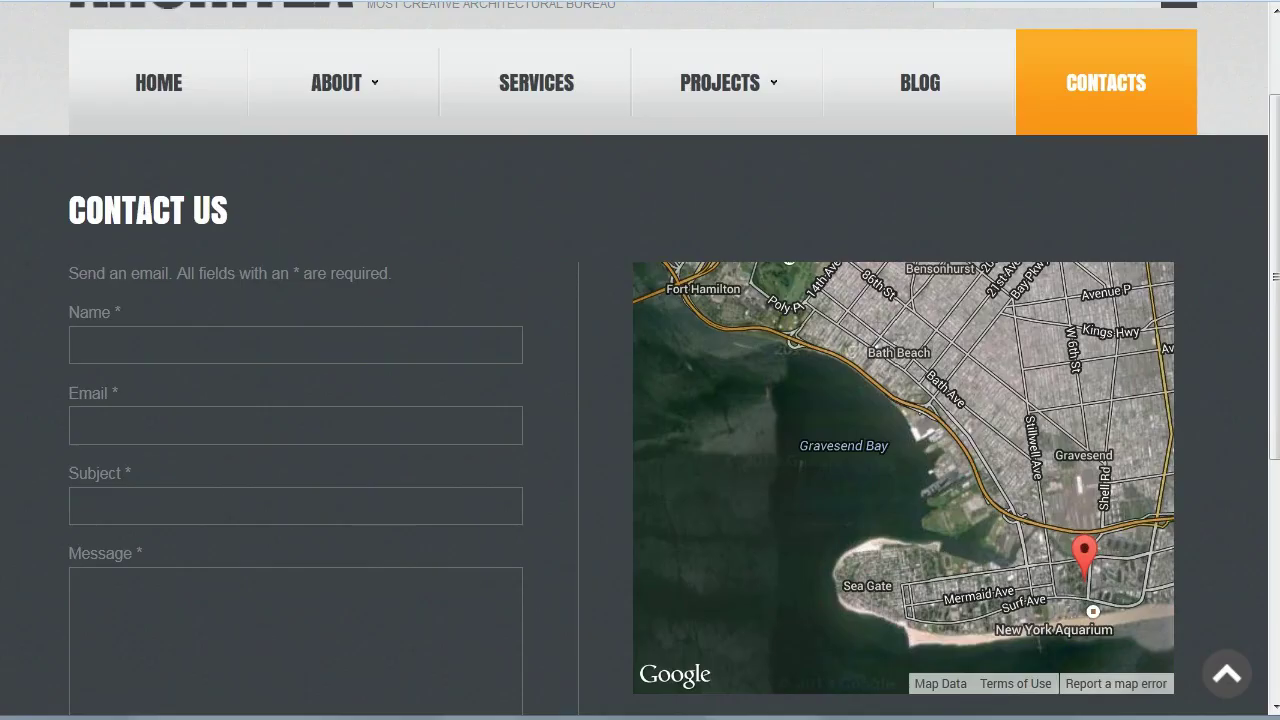
Switch to the website's Contact Us page, reload it and check the contact details in both address blocks.
scroll(724, 421, down, 1)
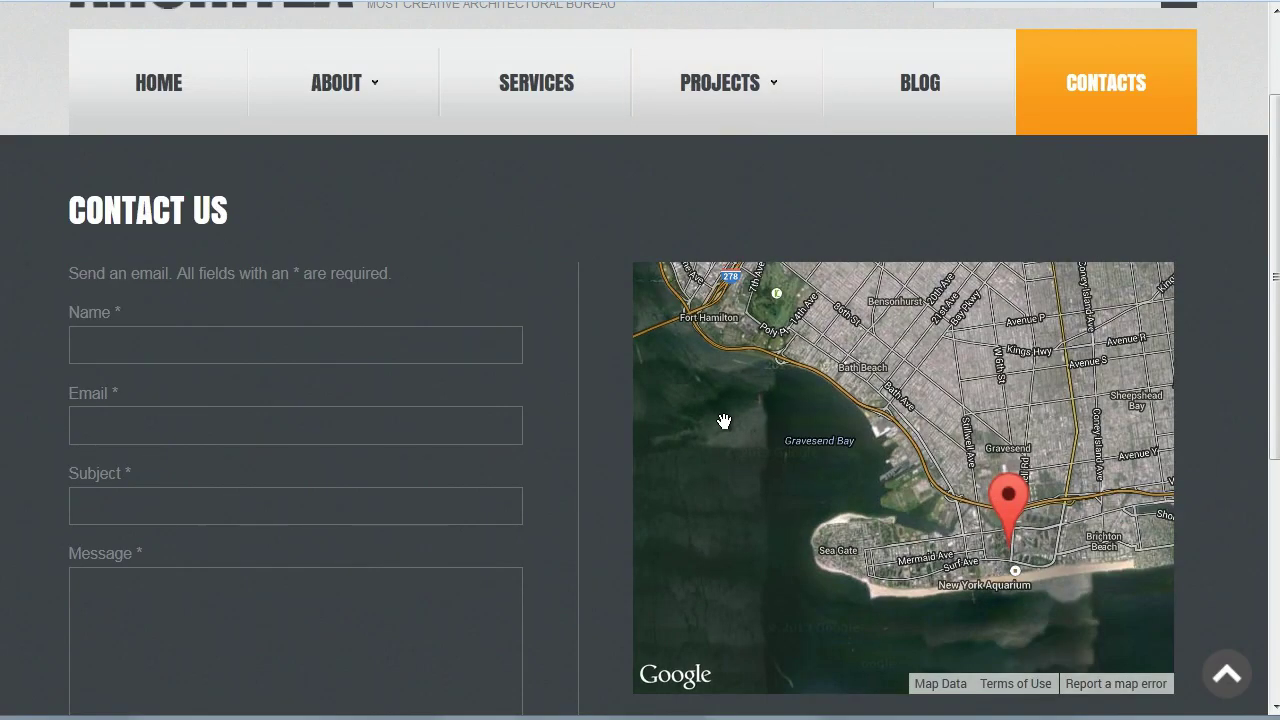
scroll(724, 421, down, 2)
scroll(500, 334, down, 4)
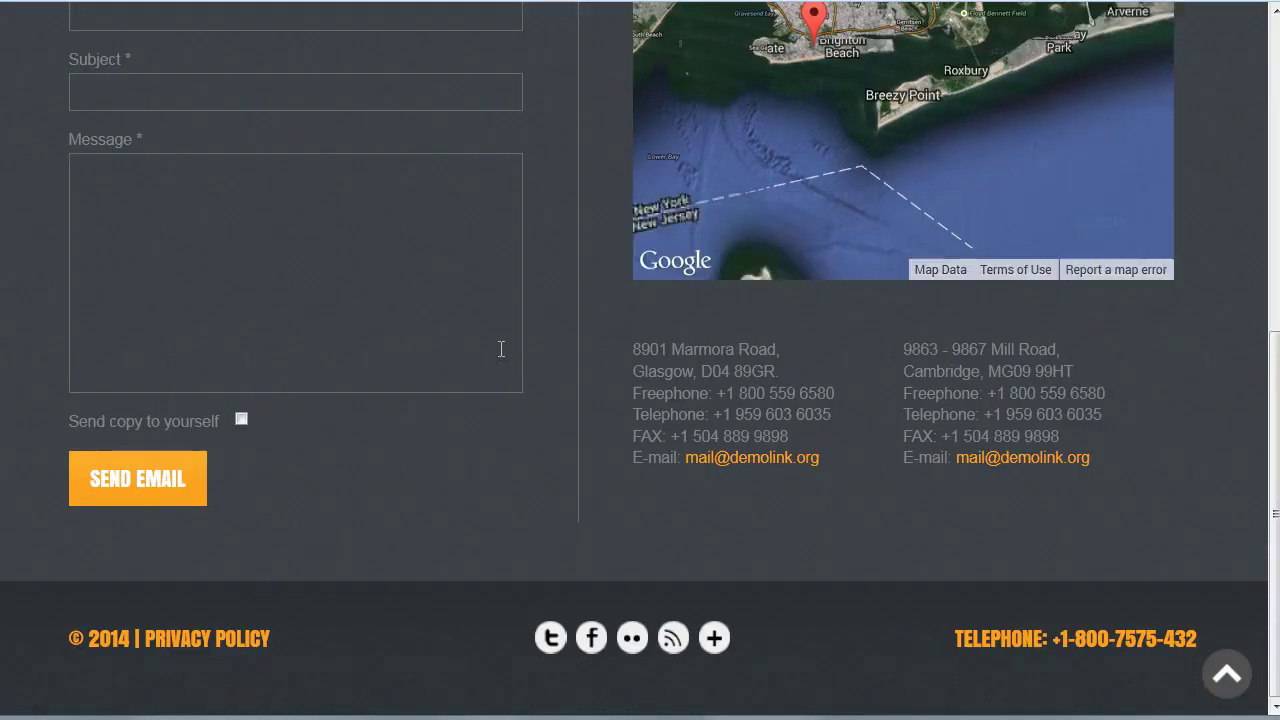
key(F5)
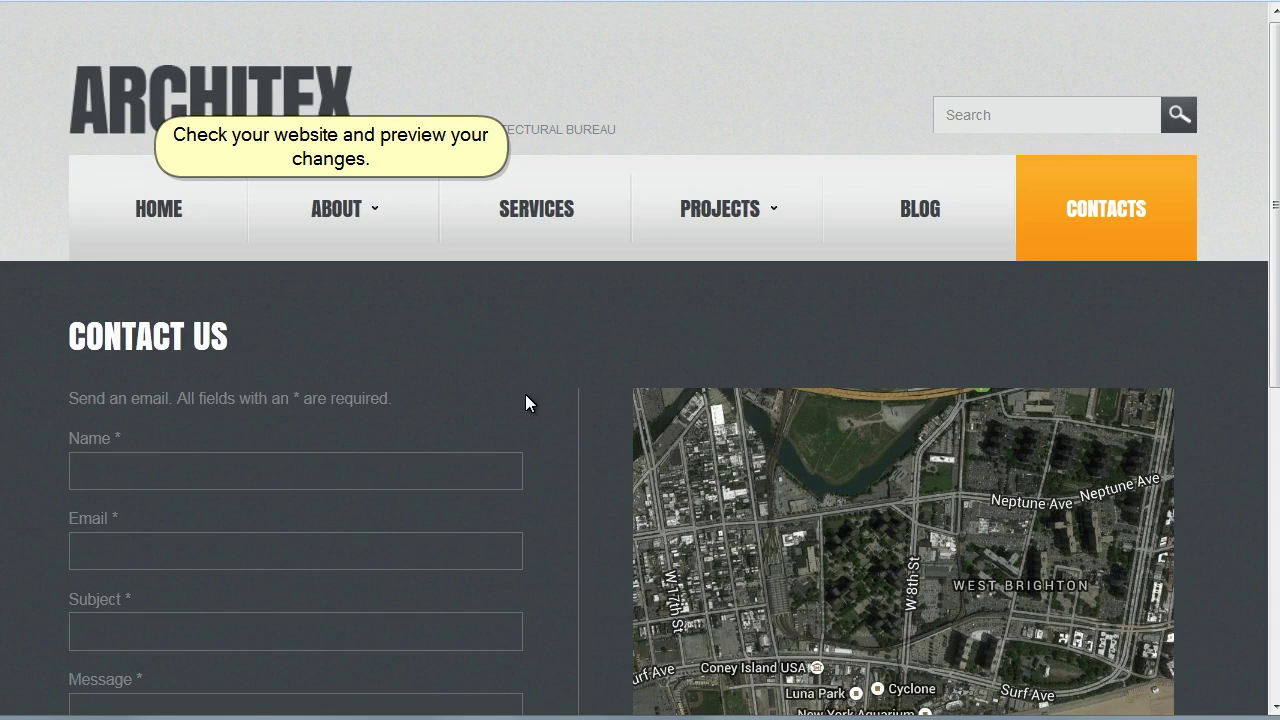
scroll(527, 400, down, 6)
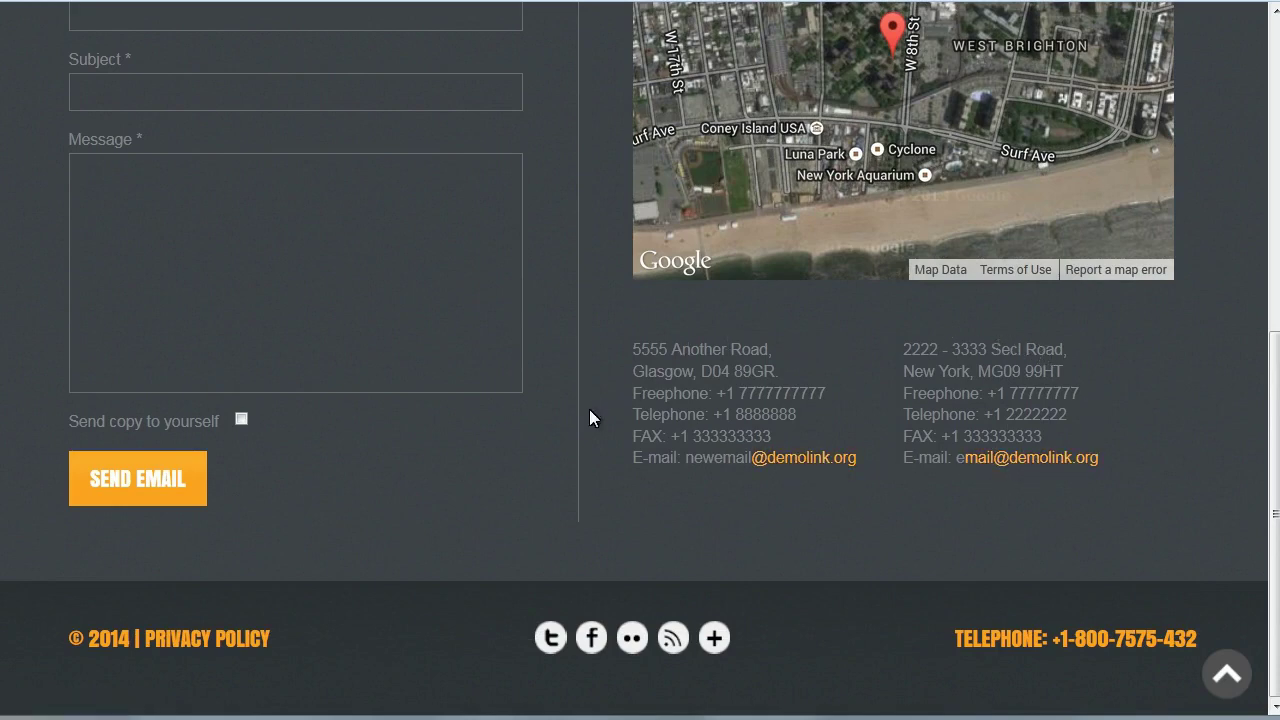
scroll(595, 436, up, 6)
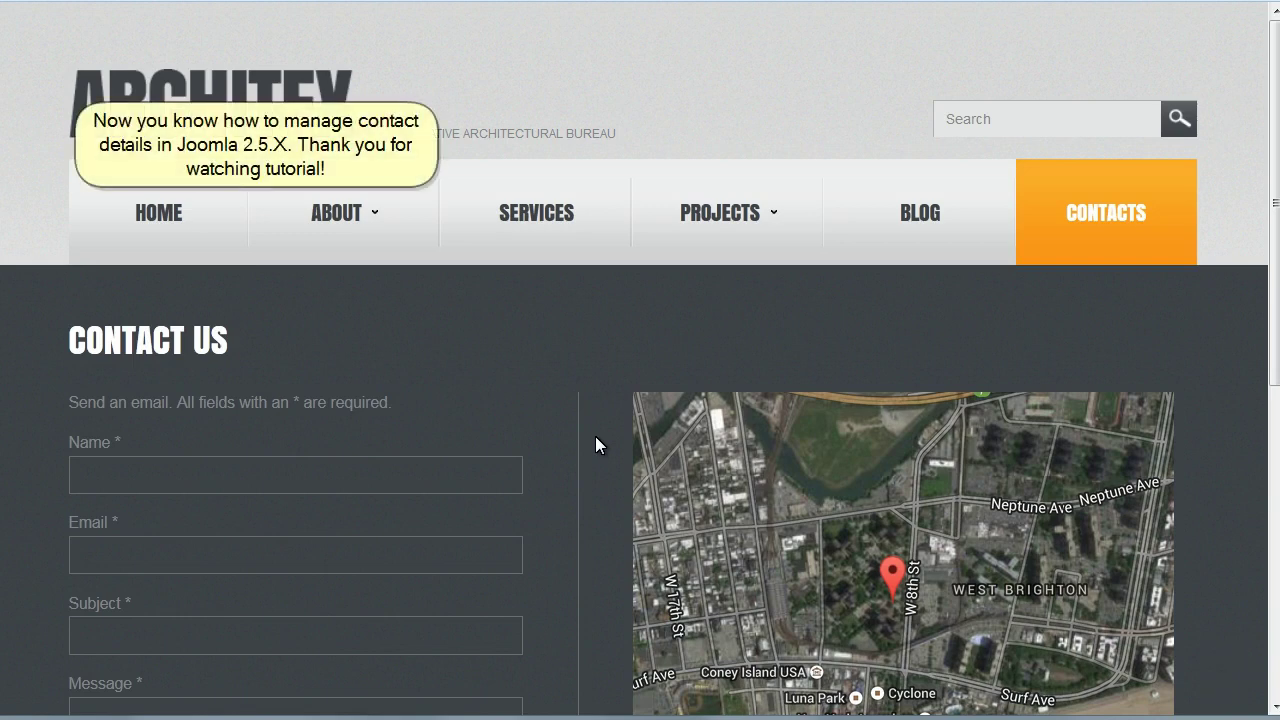